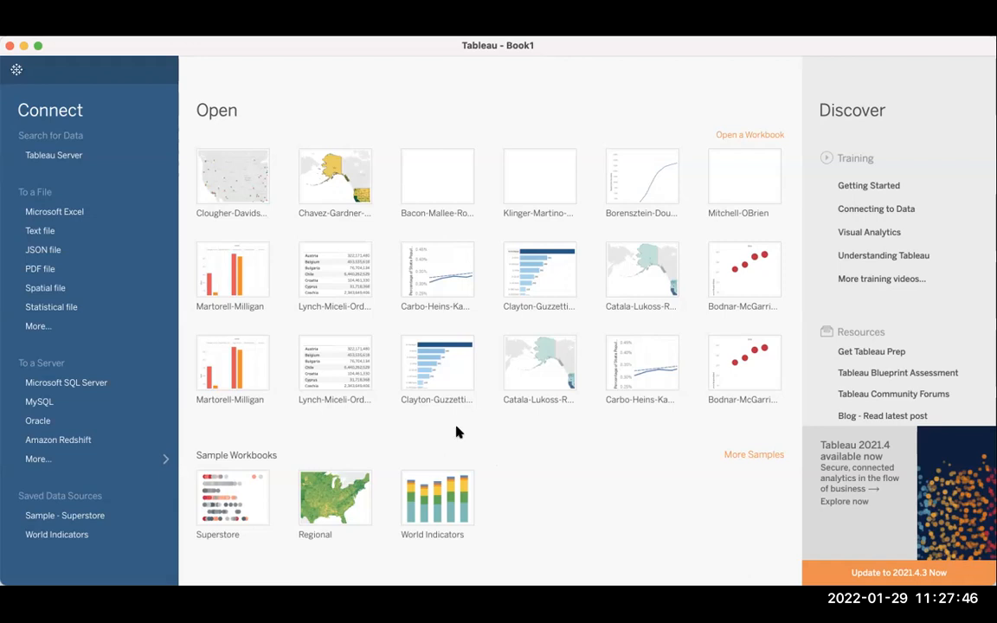
Switch to the blank worksheet and back to the start page, and open the Superstore sample workbook.
{"action": "left_click", "coordinate": [17, 71]}
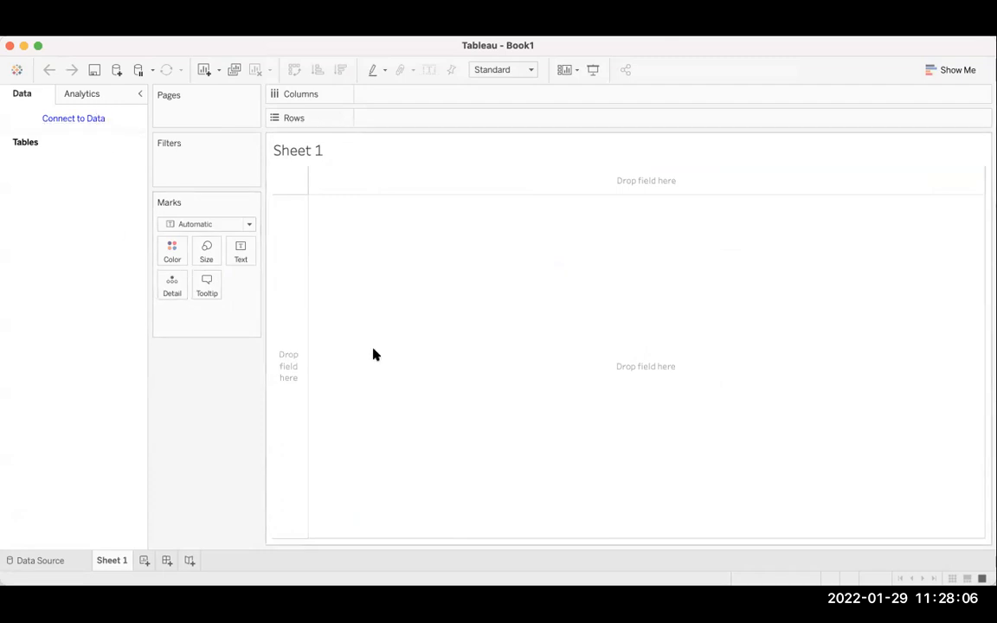
{"action": "left_click", "coordinate": [17, 73]}
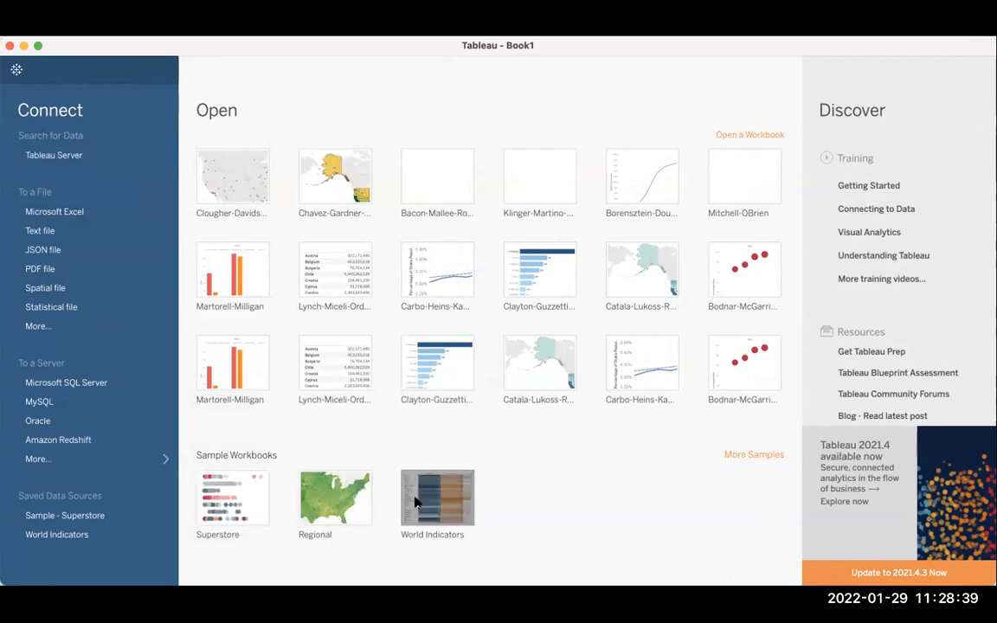
{"action": "left_click", "coordinate": [240, 509]}
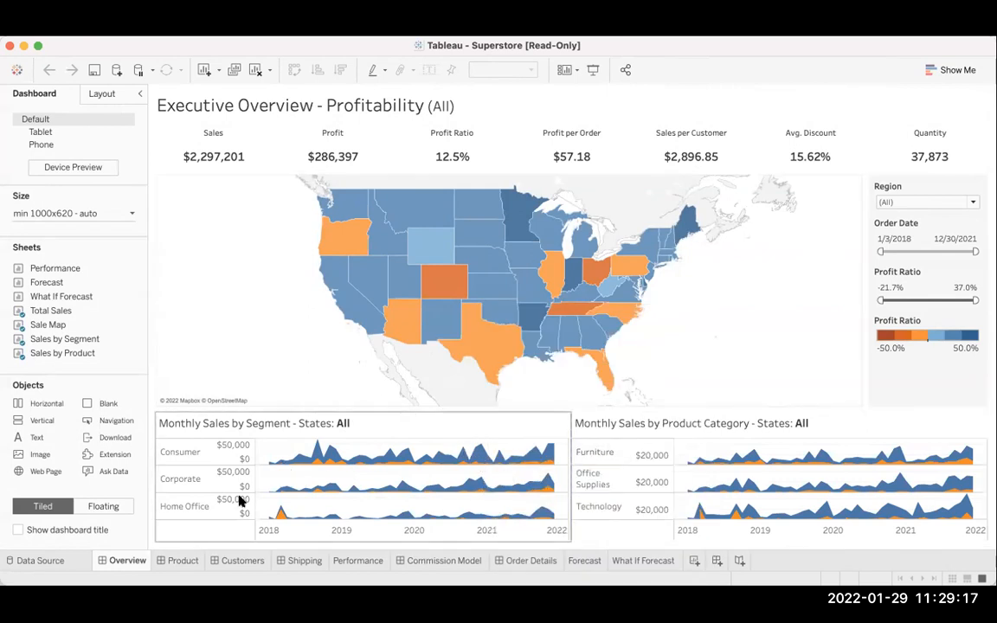
Look through the Superstore workbook's Product, Customers, Shipping and Performance sheets, and return to the Customers dashboard.
{"action": "left_click", "coordinate": [182, 562]}
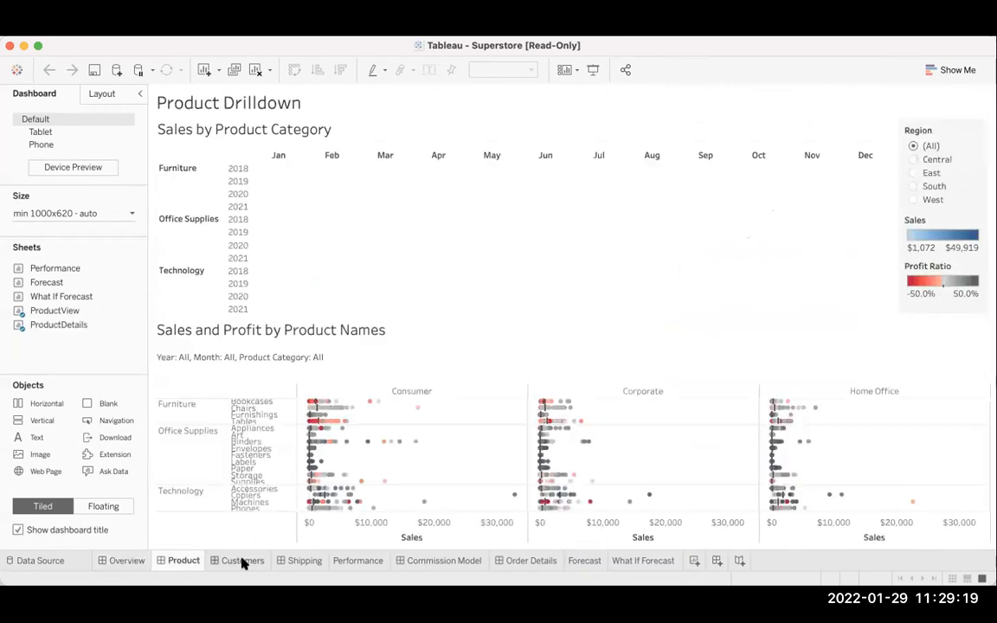
{"action": "left_click", "coordinate": [243, 562]}
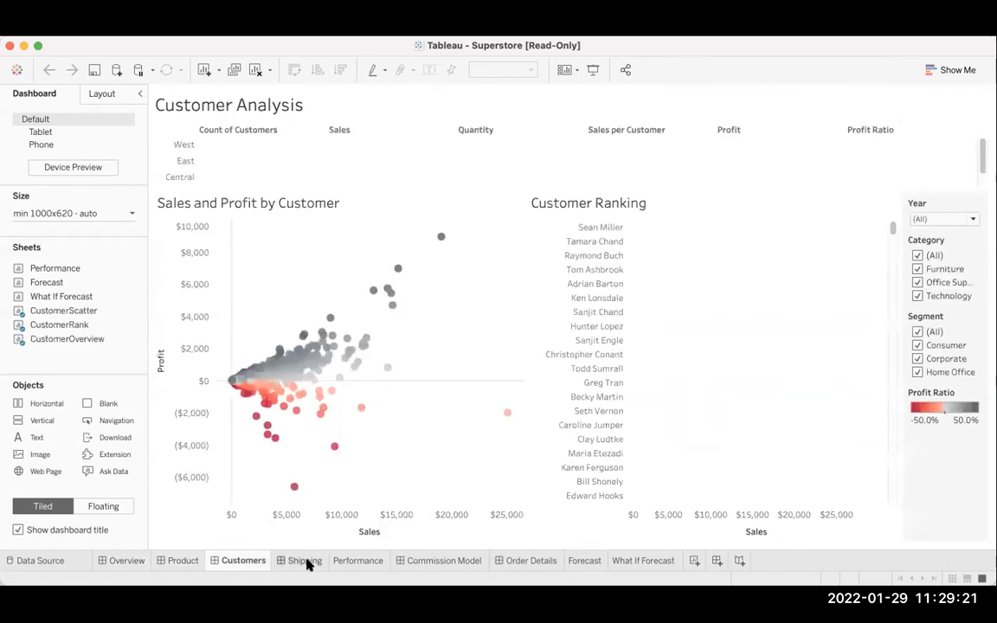
{"action": "mouse_move", "coordinate": [307, 564]}
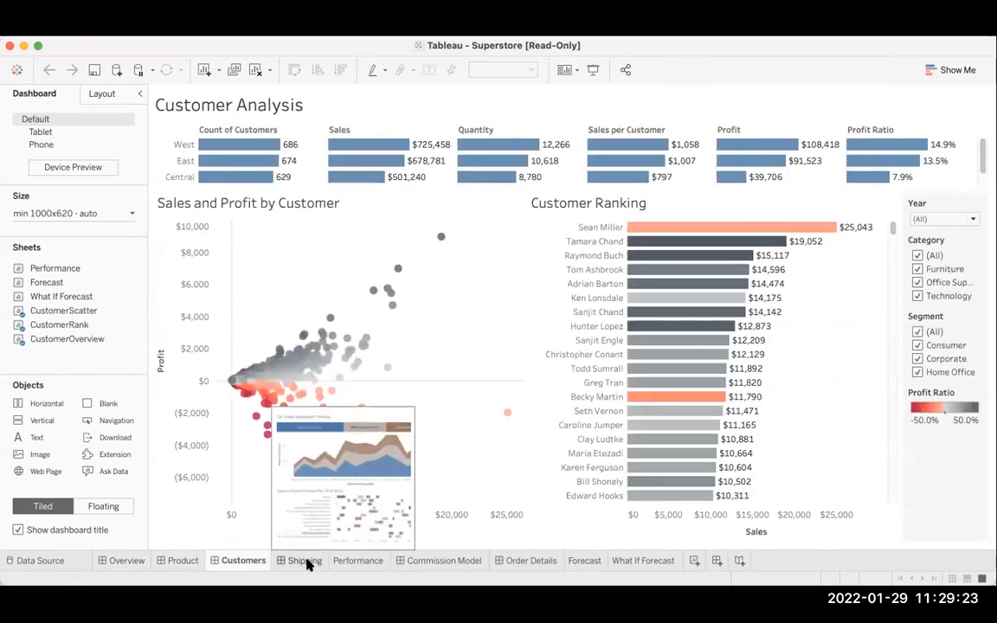
{"action": "left_click", "coordinate": [307, 564]}
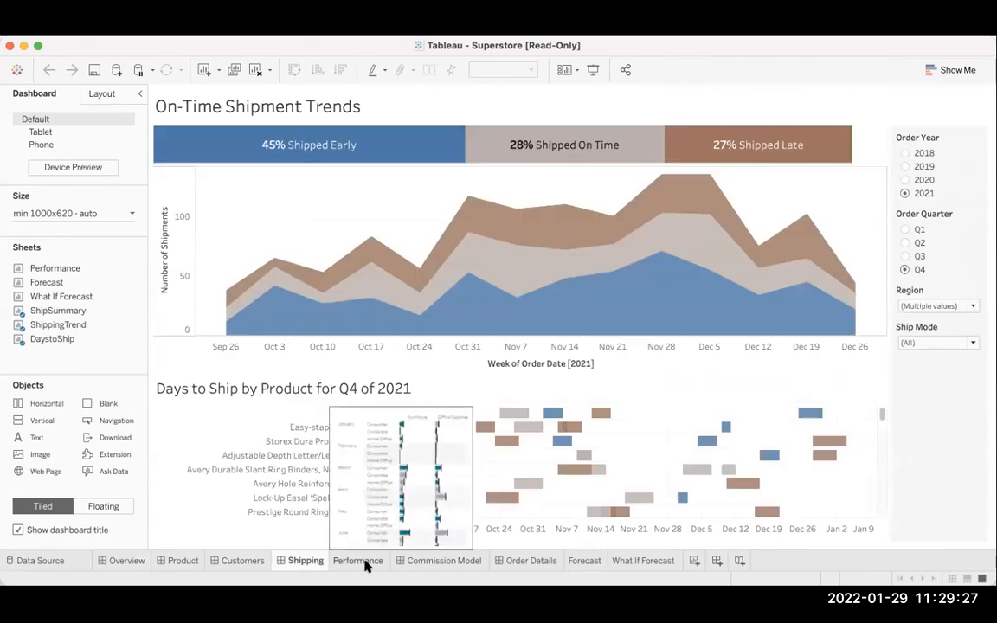
{"action": "left_click", "coordinate": [365, 564]}
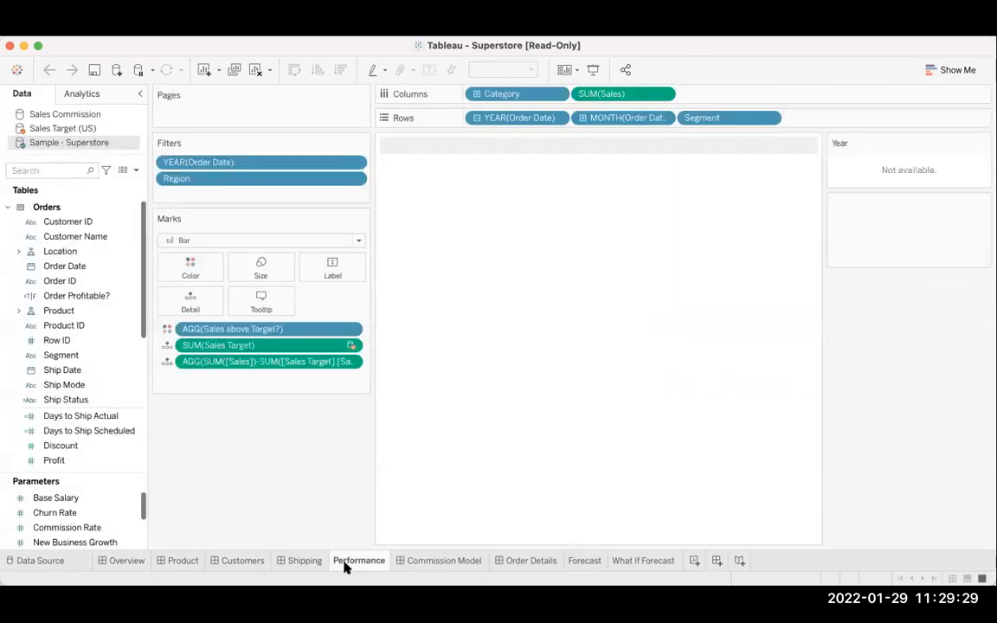
{"action": "left_click", "coordinate": [303, 562]}
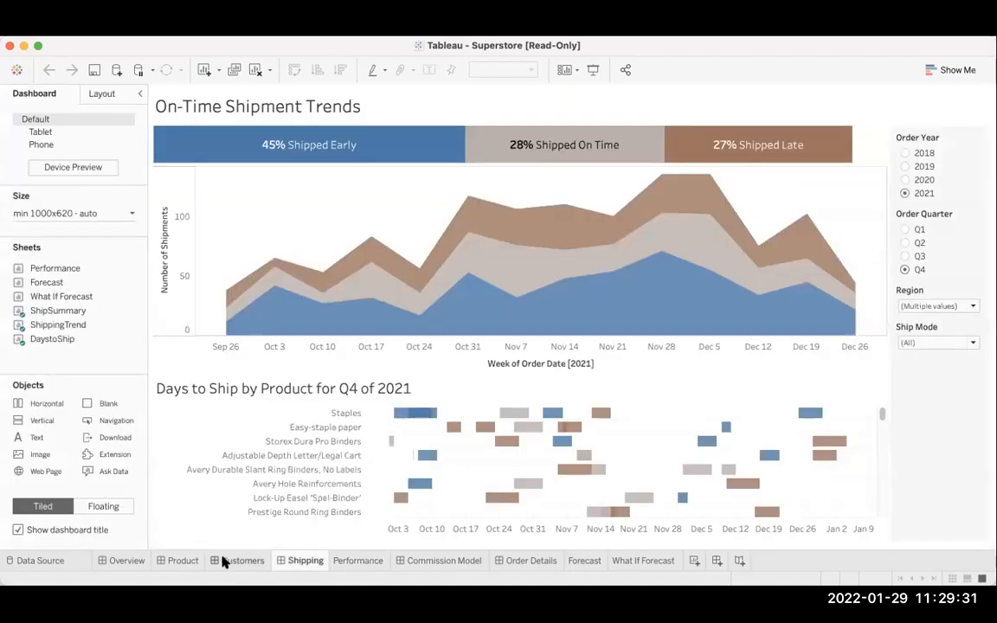
{"action": "mouse_move", "coordinate": [235, 564]}
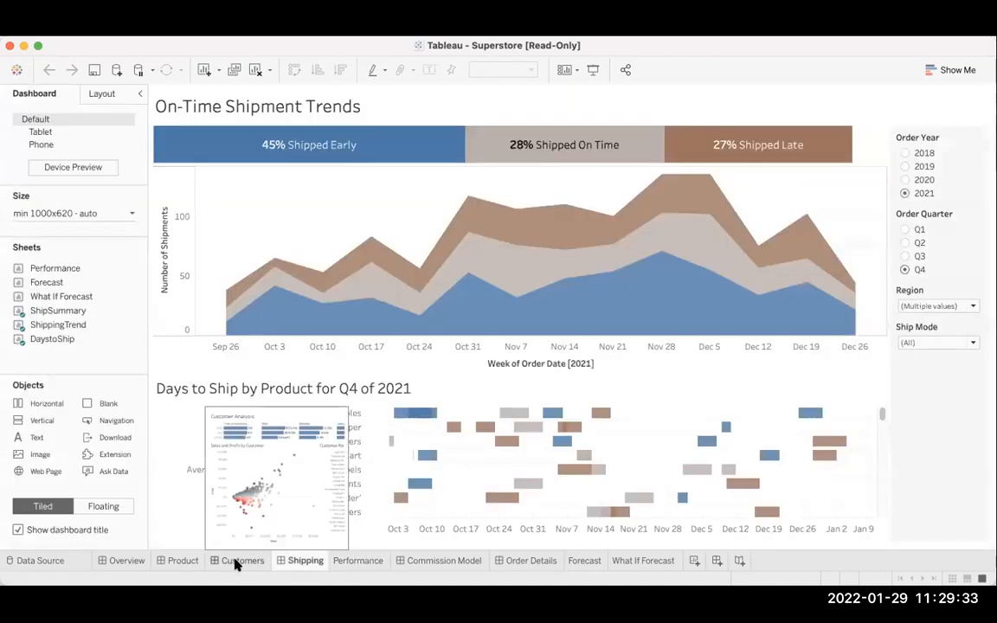
{"action": "left_click", "coordinate": [235, 563]}
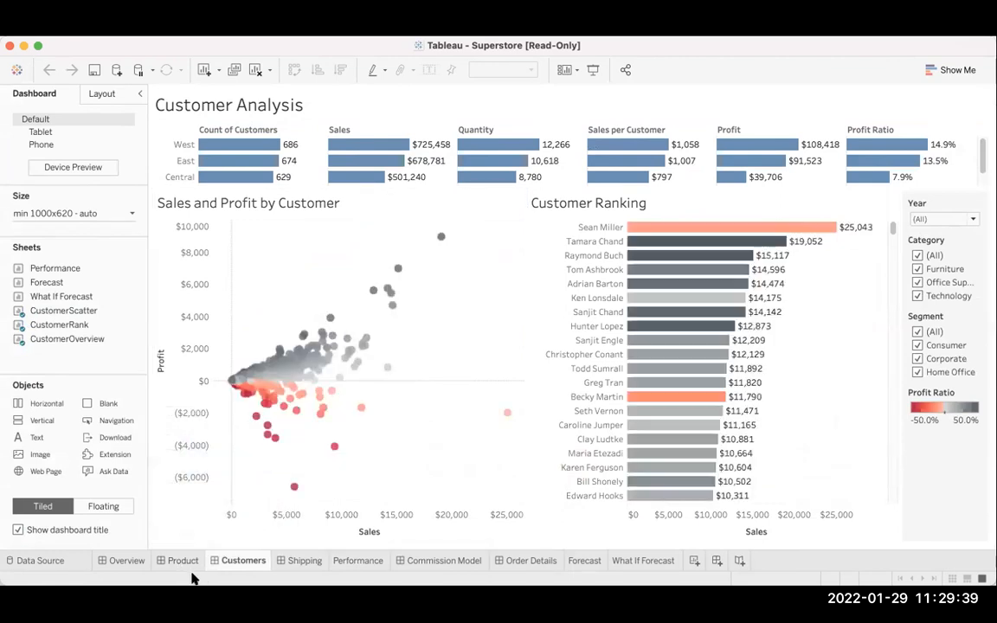
Examine the Performance, Commission Model, Order Details and Forecast sheets of the Superstore workbook.
{"action": "left_click", "coordinate": [365, 561]}
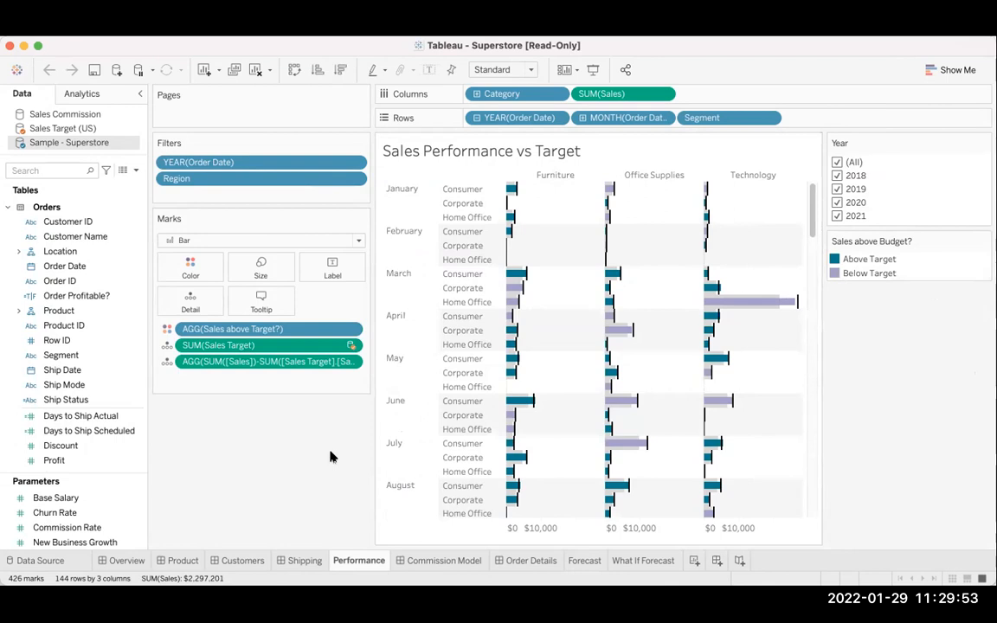
{"action": "mouse_move", "coordinate": [361, 562]}
{"action": "left_click", "coordinate": [429, 561]}
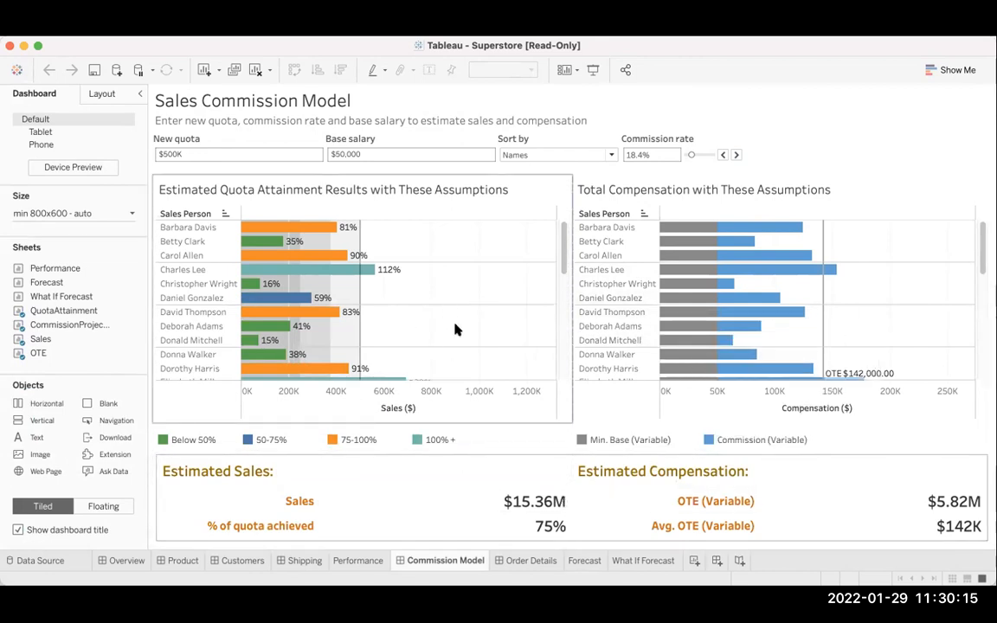
{"action": "left_click", "coordinate": [522, 564]}
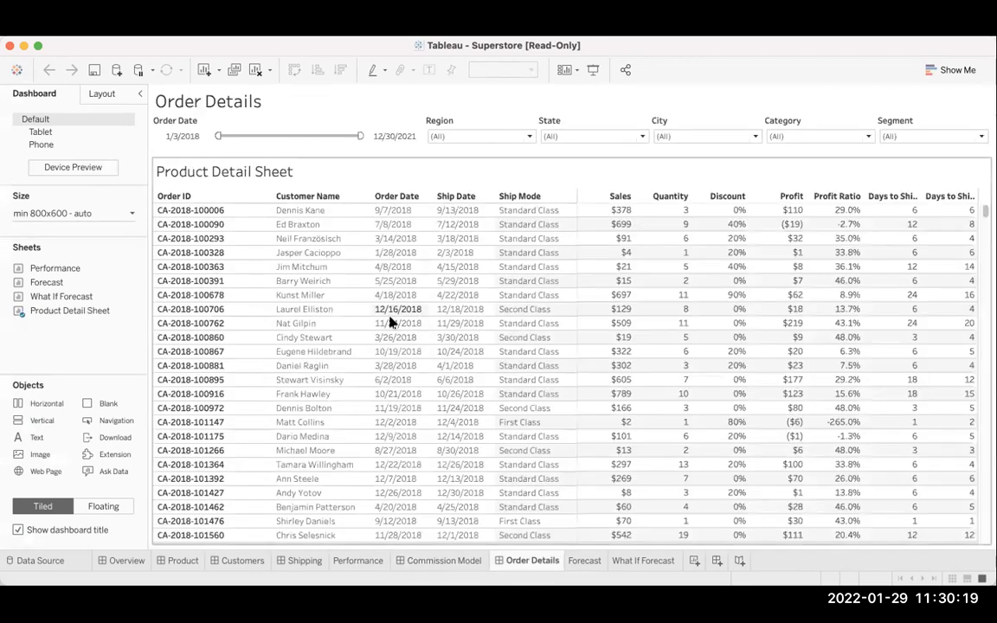
{"action": "scroll", "coordinate": [489, 217], "scroll_direction": "down", "scroll_amount": 5}
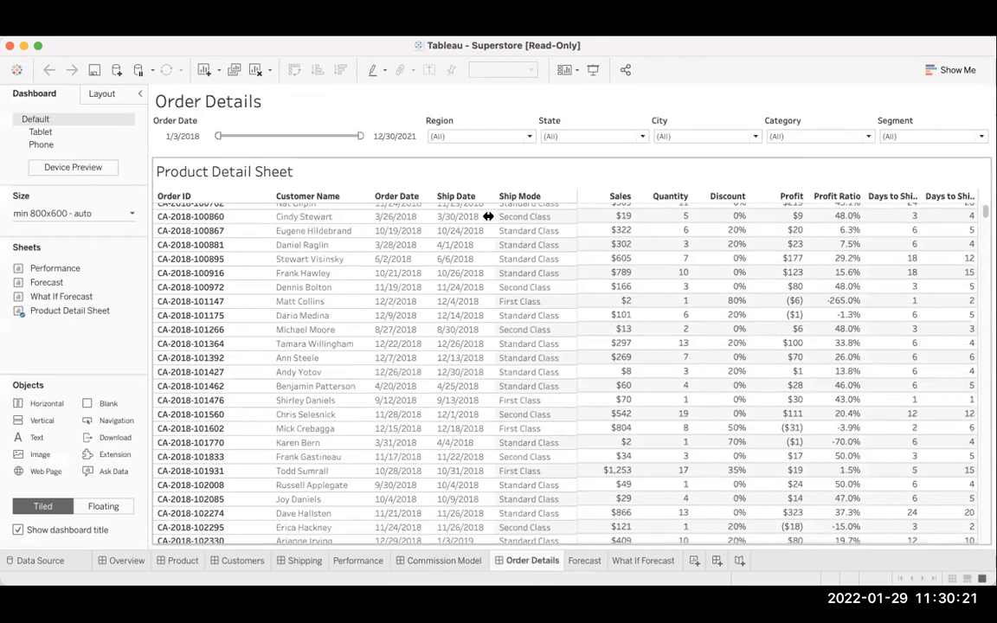
{"action": "scroll", "coordinate": [488, 216], "scroll_direction": "up", "scroll_amount": 5}
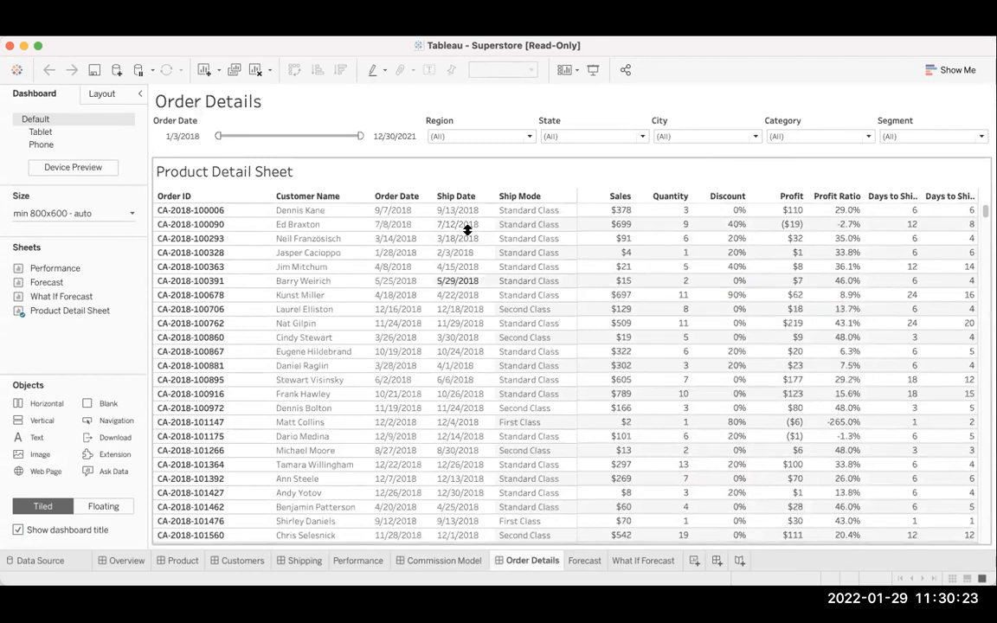
{"action": "left_click", "coordinate": [583, 560]}
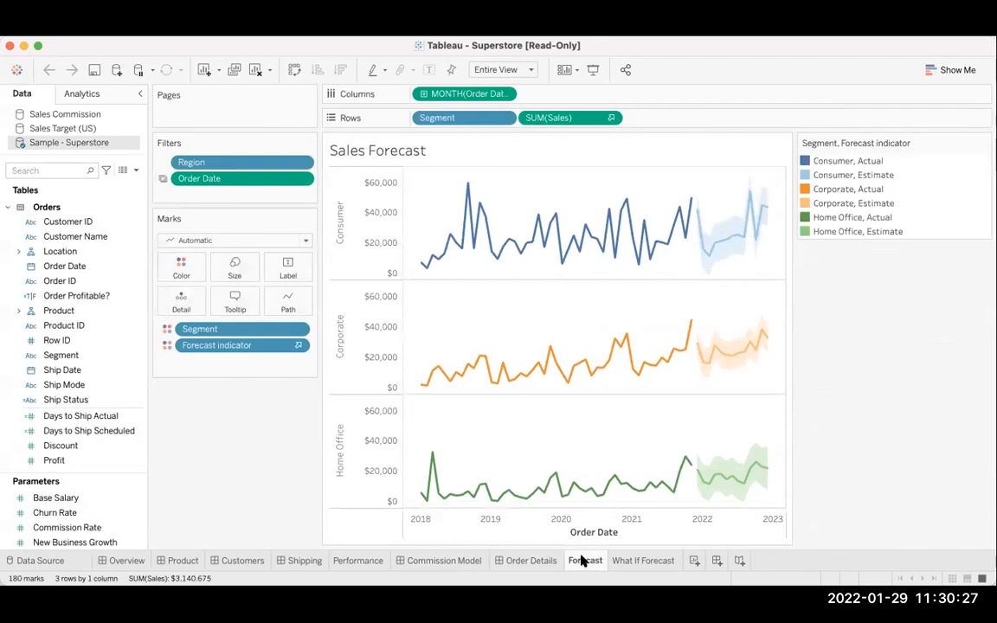
{"action": "mouse_move", "coordinate": [641, 565]}
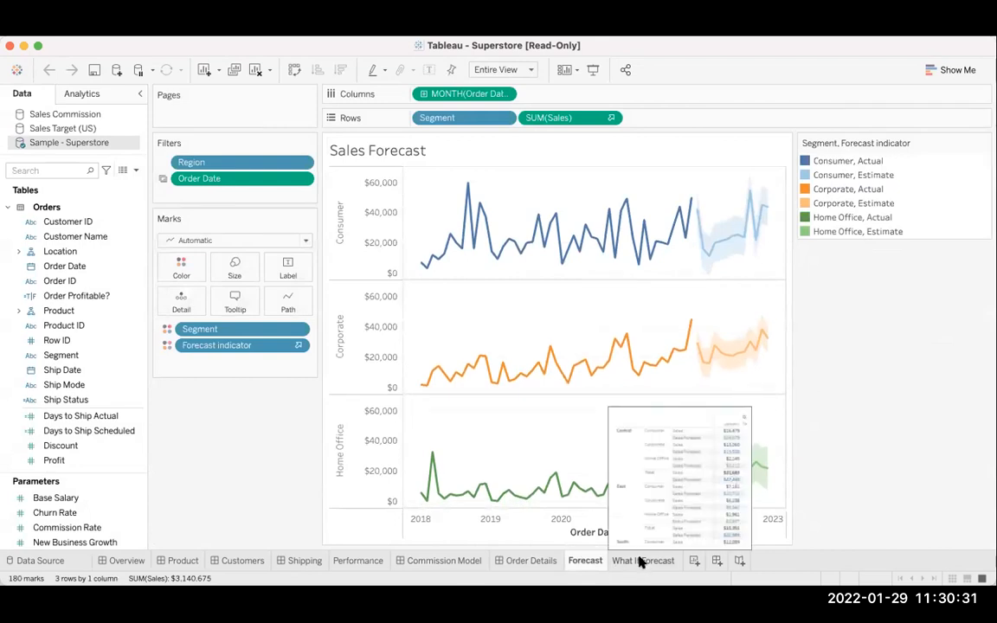
Return from the workbook to the start page with its data connection options.
{"action": "left_click", "coordinate": [16, 70]}
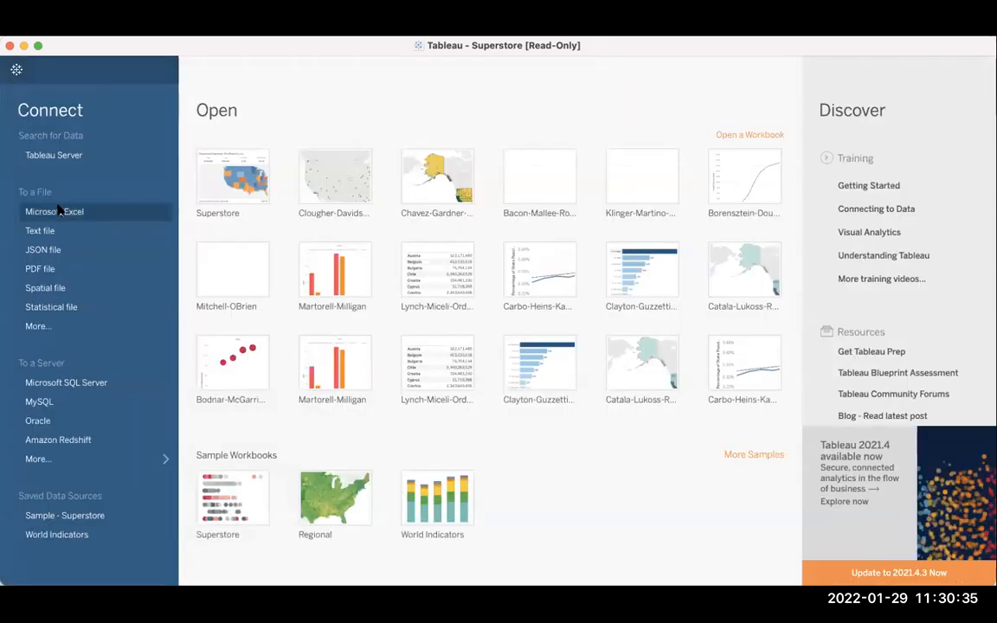
{"action": "left_click", "coordinate": [16, 70]}
{"action": "left_click", "coordinate": [17, 70]}
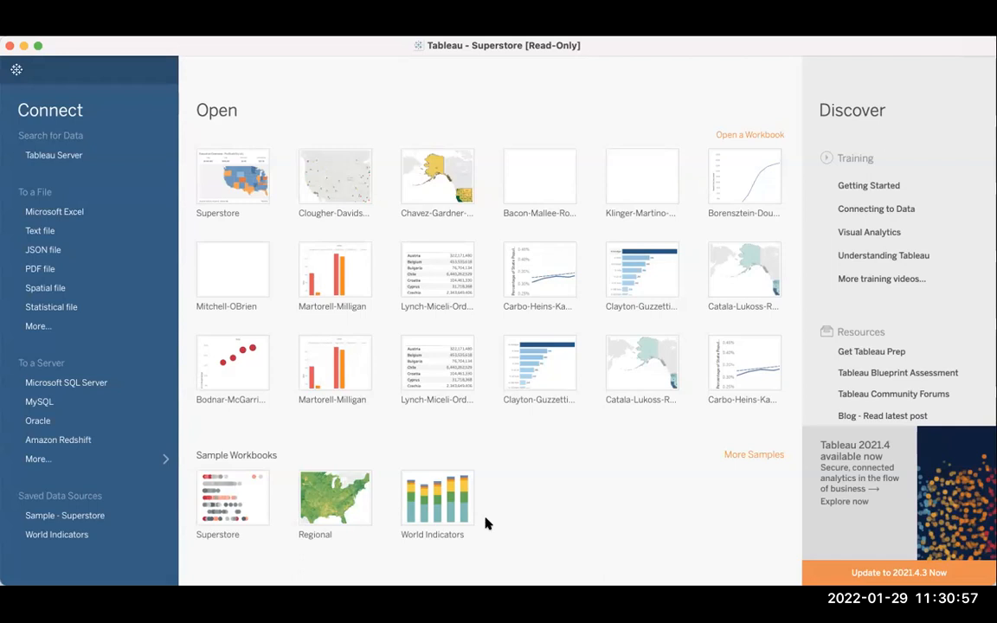
{"action": "left_click", "coordinate": [122, 294]}
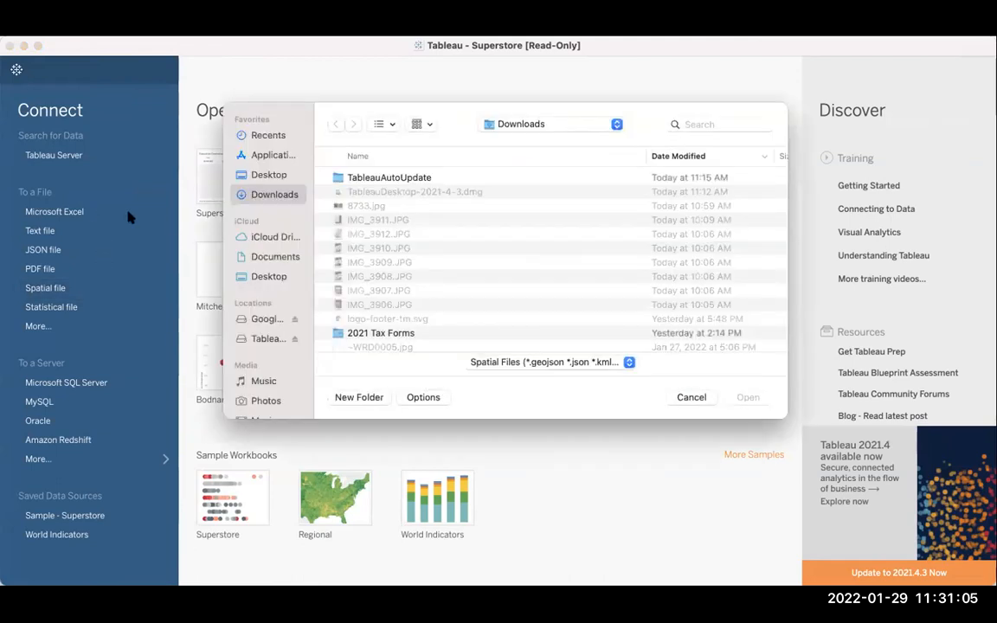
{"action": "left_click", "coordinate": [690, 398]}
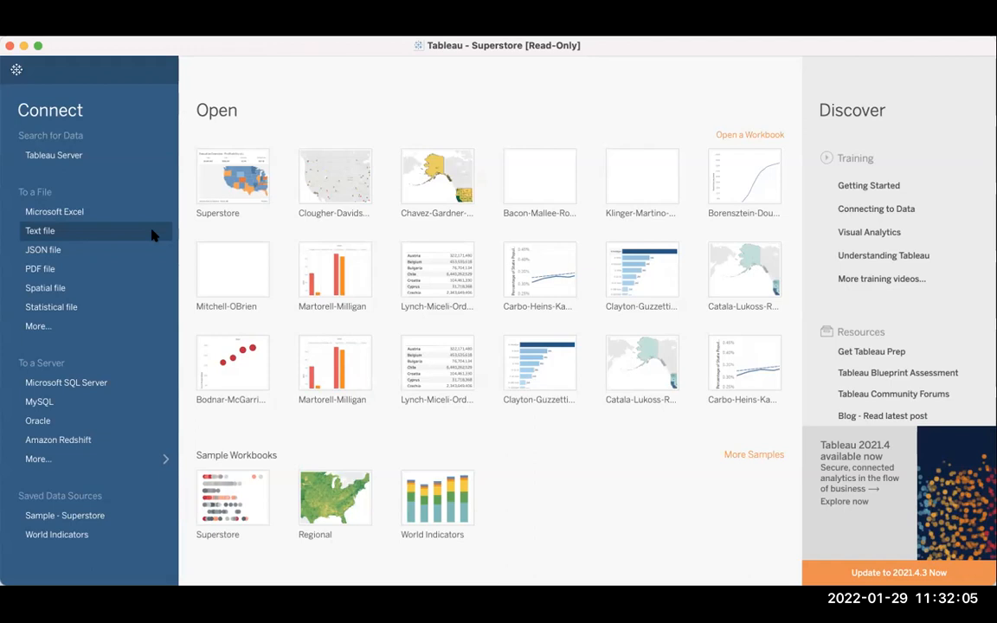
Browse the For Publishing folder inside For Google Drive for text files to connect to, without opening any.
{"action": "left_click", "coordinate": [152, 234]}
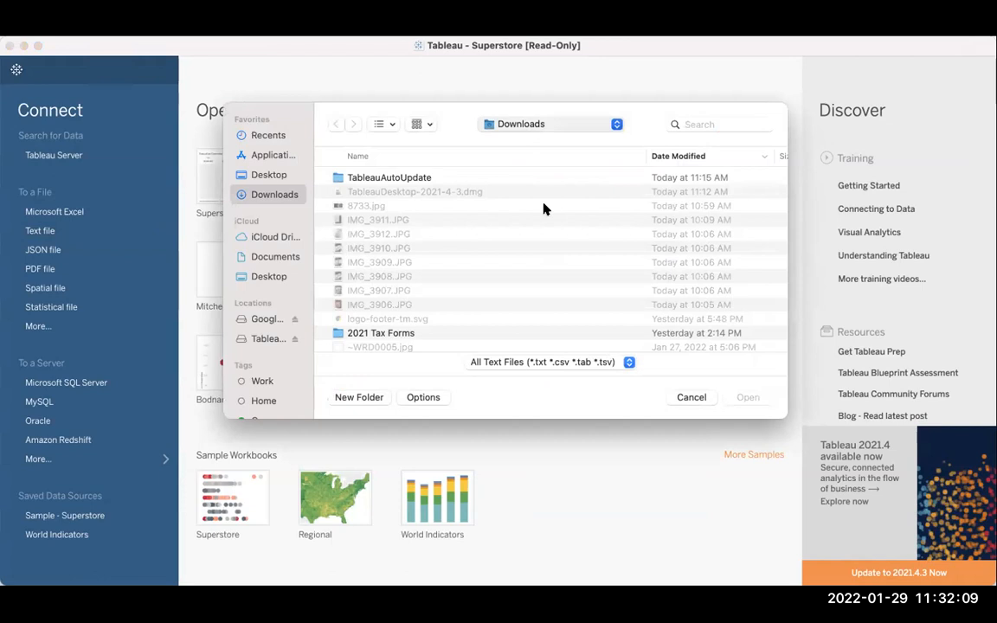
{"action": "left_click", "coordinate": [554, 124]}
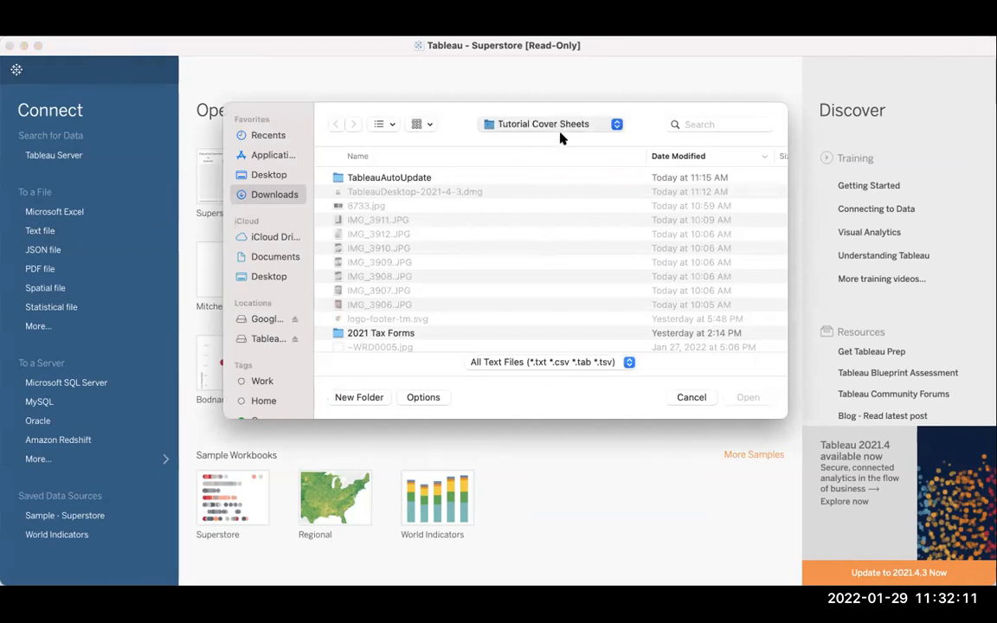
{"action": "left_click", "coordinate": [556, 126]}
{"action": "left_click", "coordinate": [550, 138]}
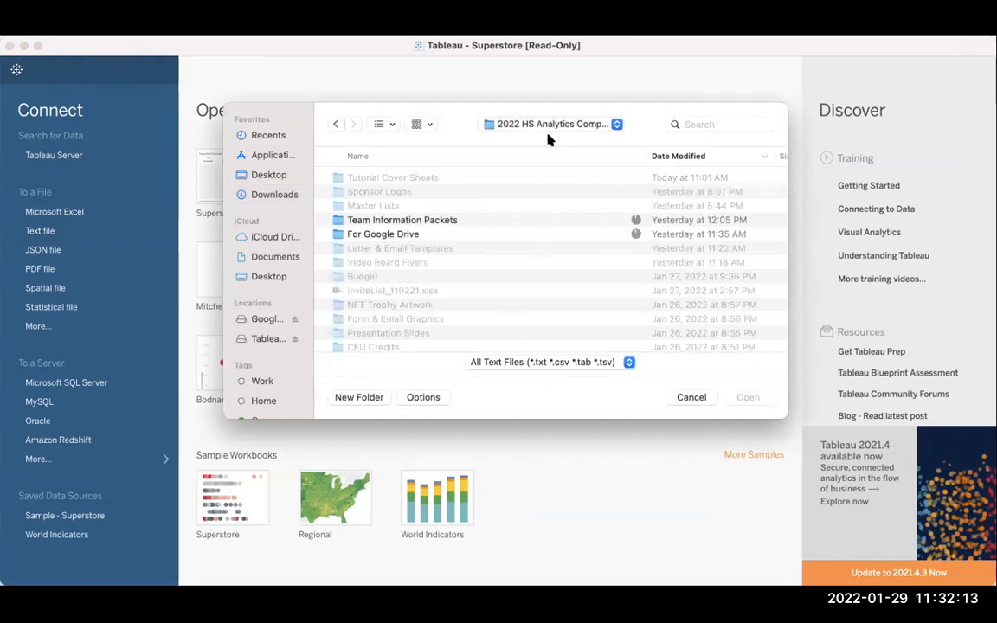
{"action": "double_click", "coordinate": [400, 235]}
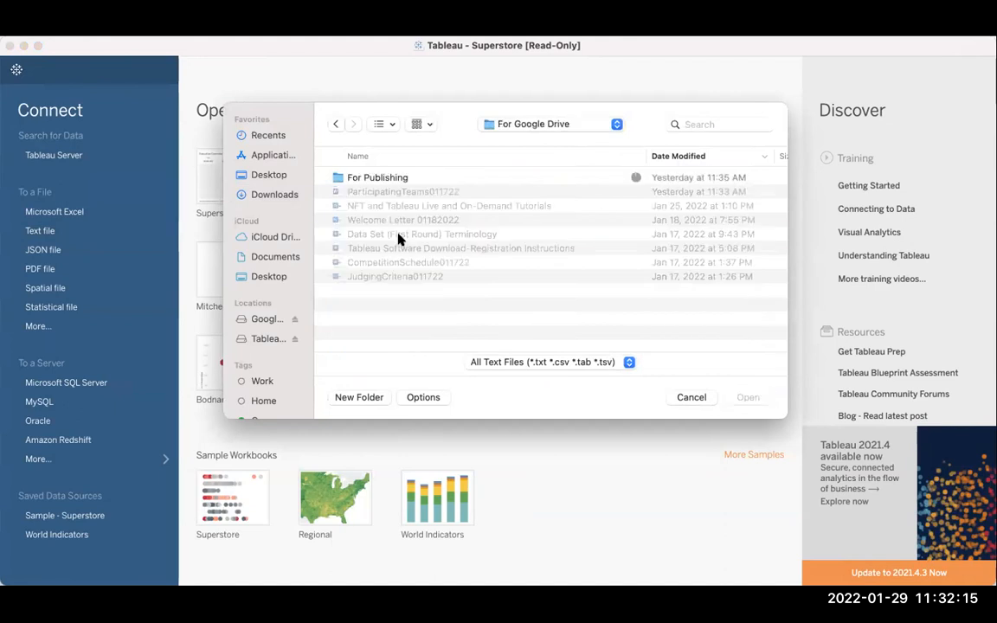
{"action": "double_click", "coordinate": [374, 180]}
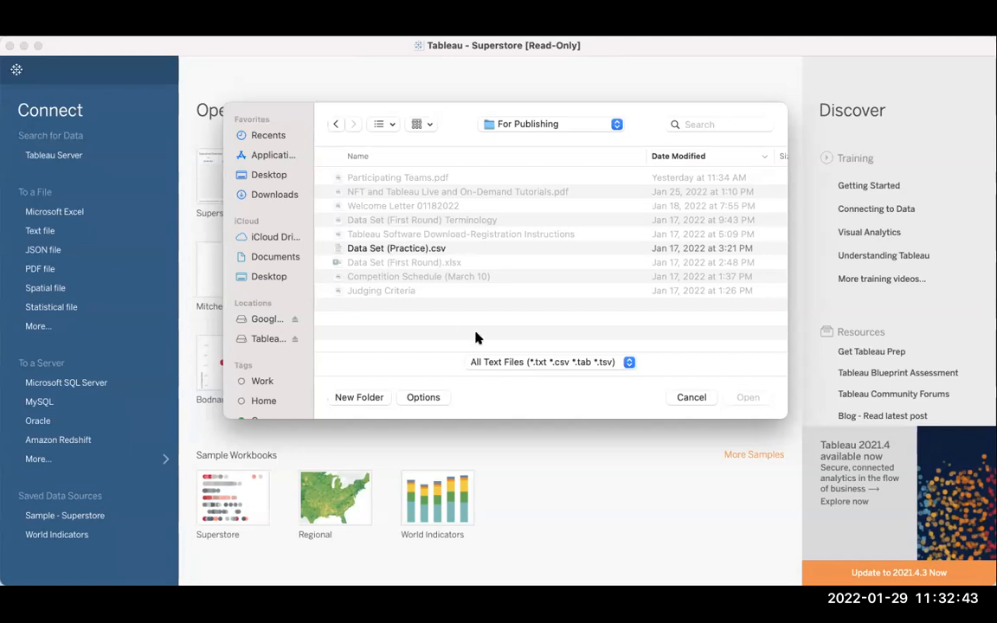
{"action": "left_click", "coordinate": [680, 399]}
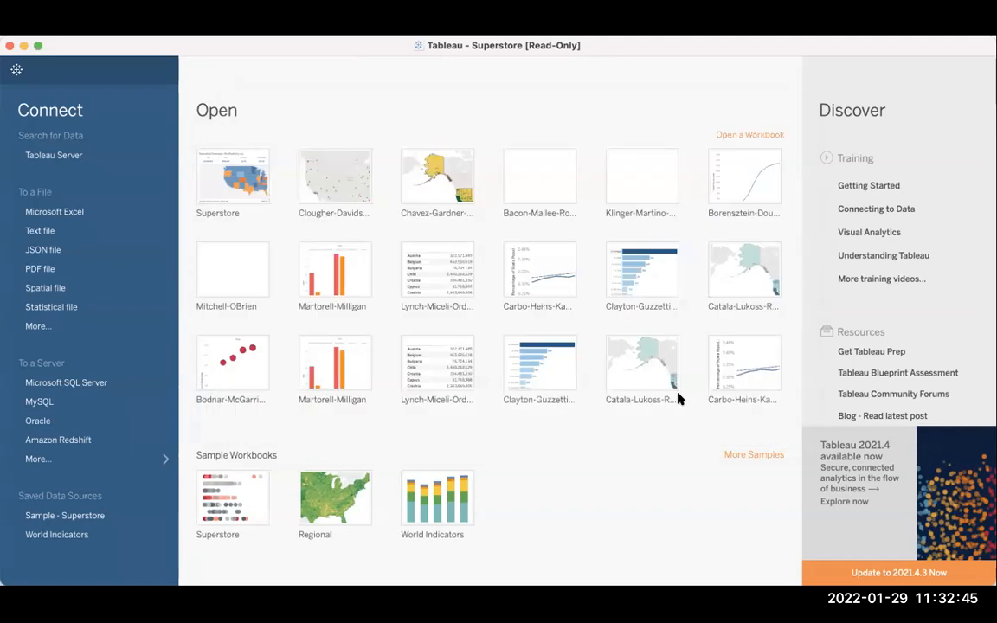
Browse the For Publishing folder inside For Google Drive for Excel workbooks to connect to, without opening any.
{"action": "left_click", "coordinate": [69, 214]}
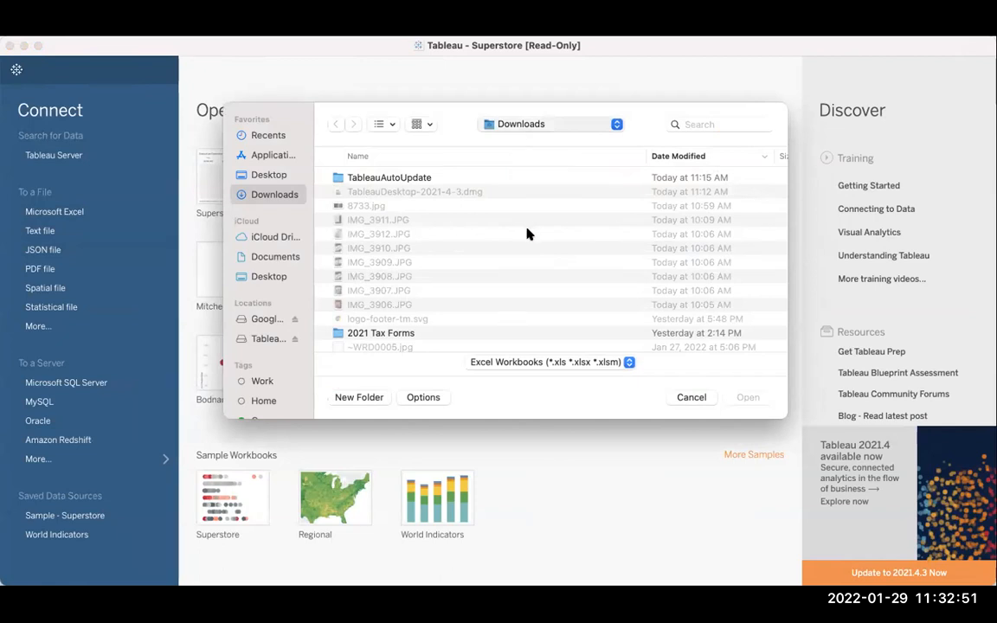
{"action": "left_click", "coordinate": [537, 124]}
{"action": "left_click", "coordinate": [532, 123]}
{"action": "left_click", "coordinate": [533, 139]}
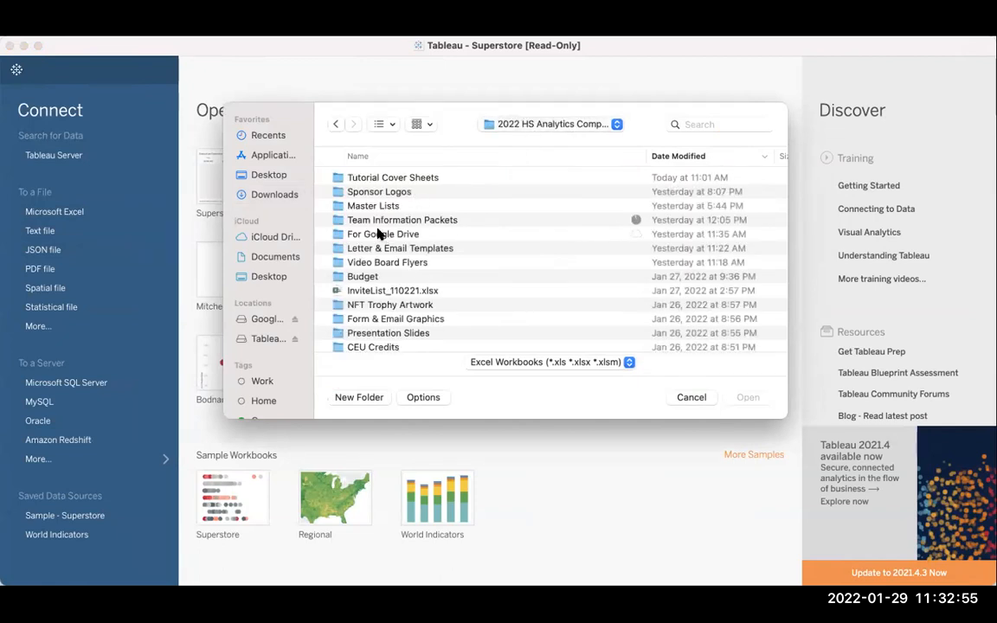
{"action": "double_click", "coordinate": [378, 233]}
{"action": "double_click", "coordinate": [367, 178]}
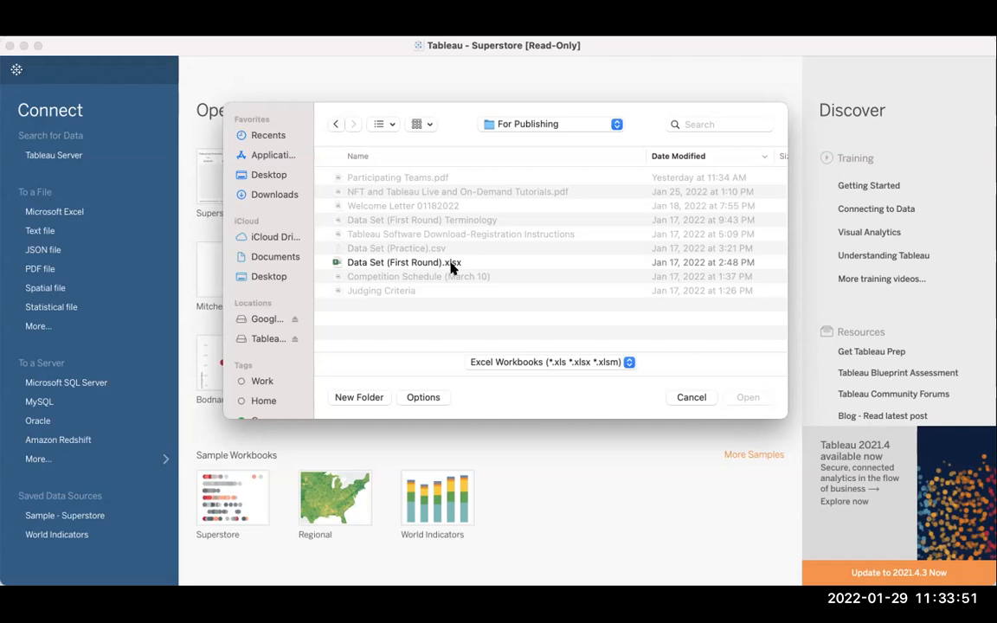
{"action": "left_click", "coordinate": [691, 398]}
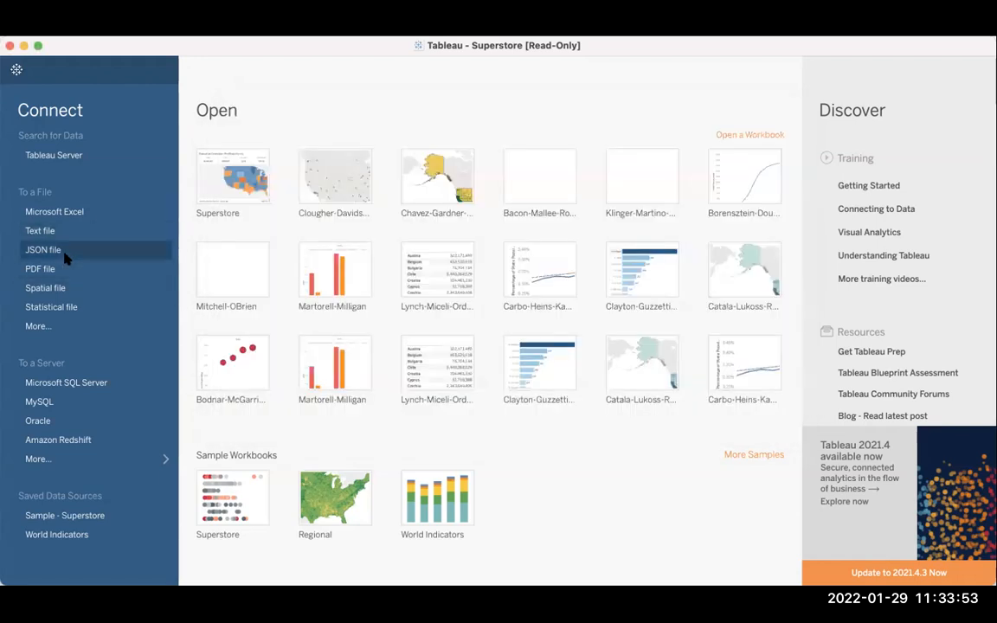
Connect to the text file Data Set (Practice).csv in the For Publishing folder inside For Google Drive.
{"action": "left_click", "coordinate": [38, 231]}
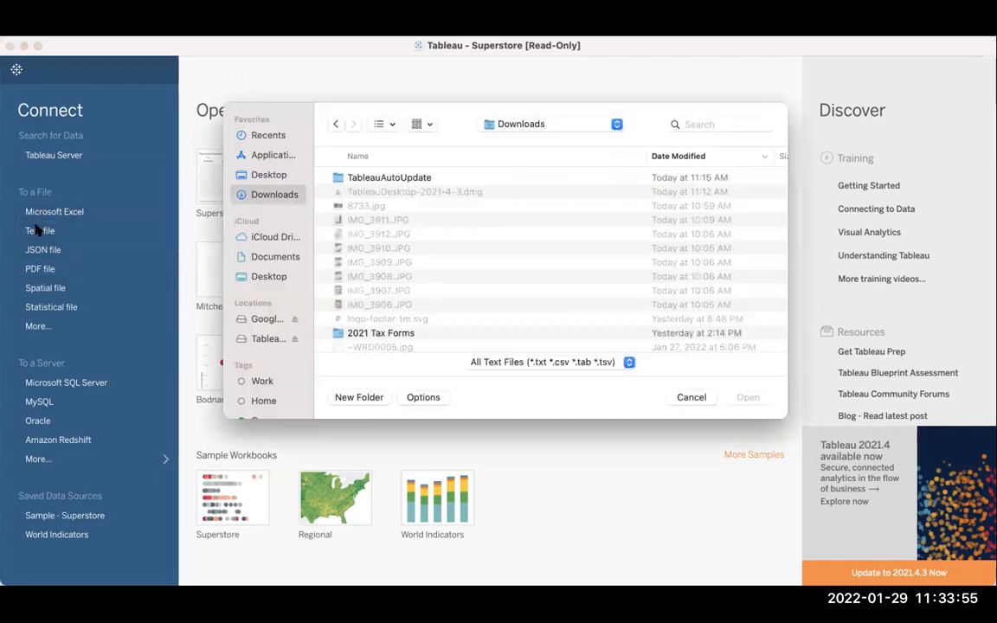
{"action": "left_click", "coordinate": [515, 128]}
{"action": "left_click", "coordinate": [520, 225]}
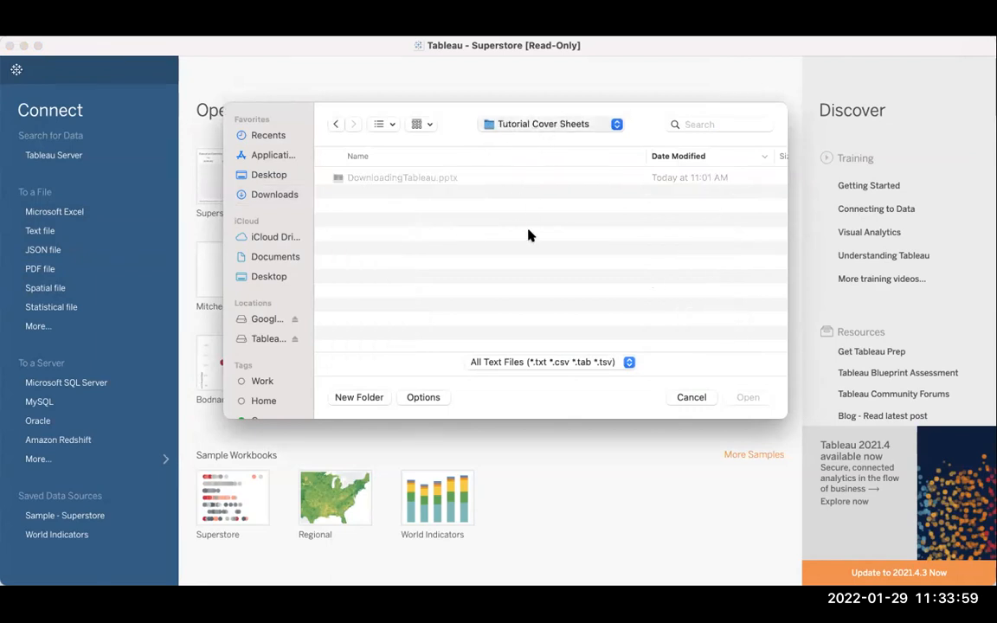
{"action": "left_click", "coordinate": [531, 143]}
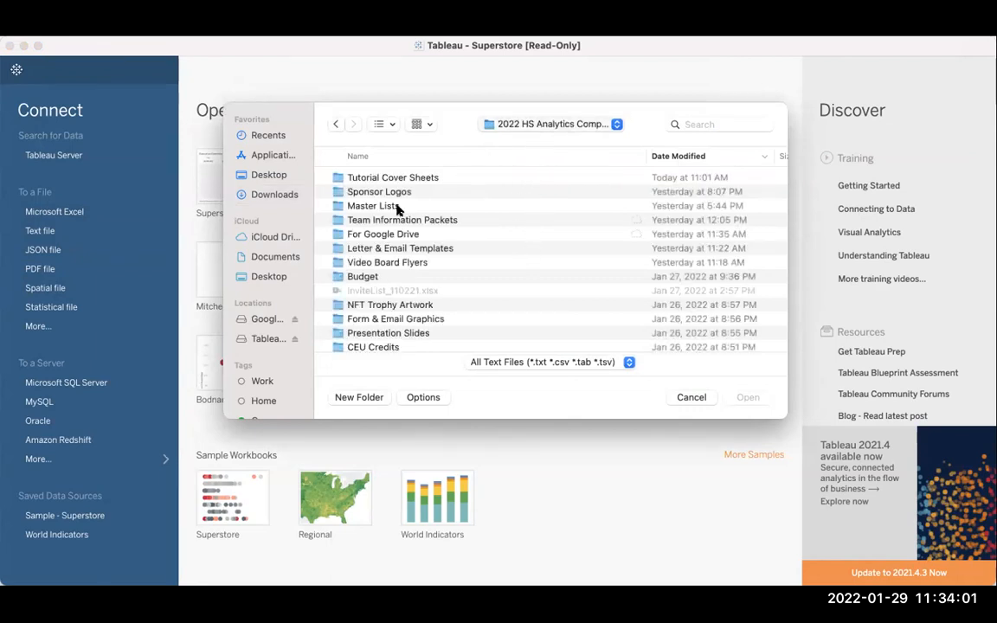
{"action": "double_click", "coordinate": [376, 234]}
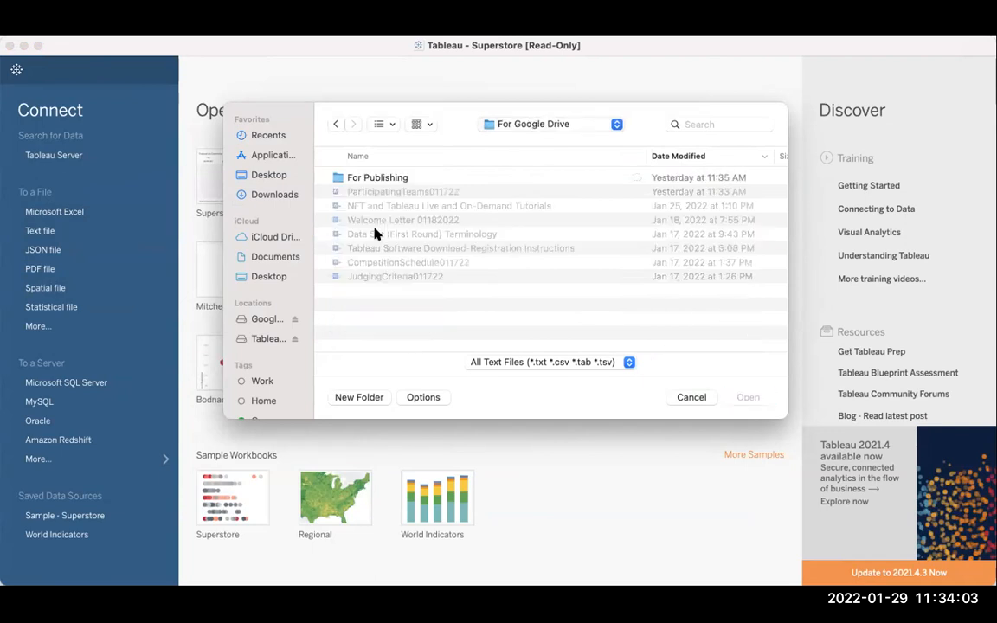
{"action": "double_click", "coordinate": [357, 177]}
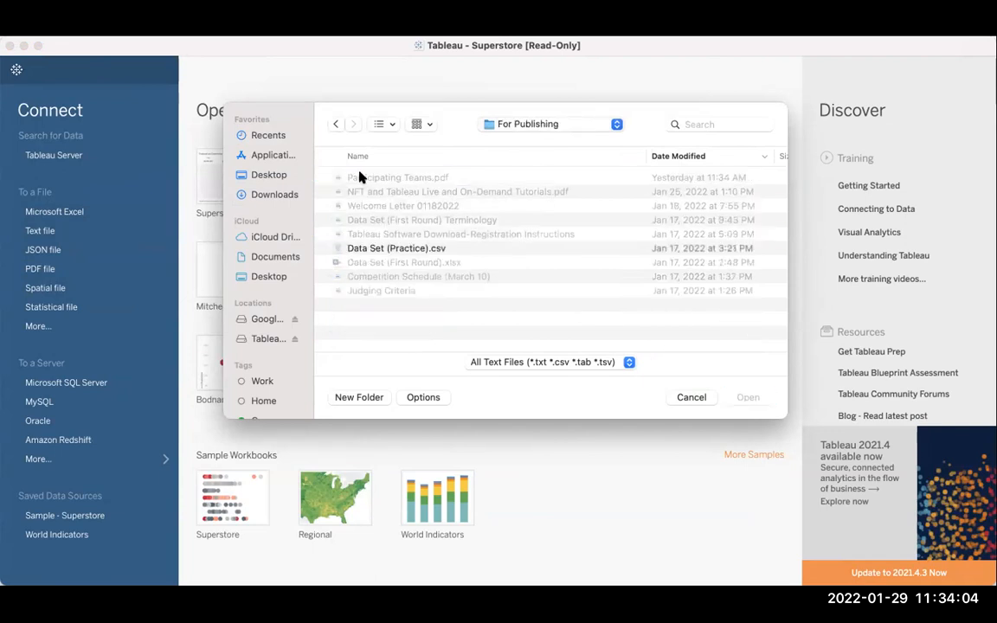
{"action": "double_click", "coordinate": [364, 250]}
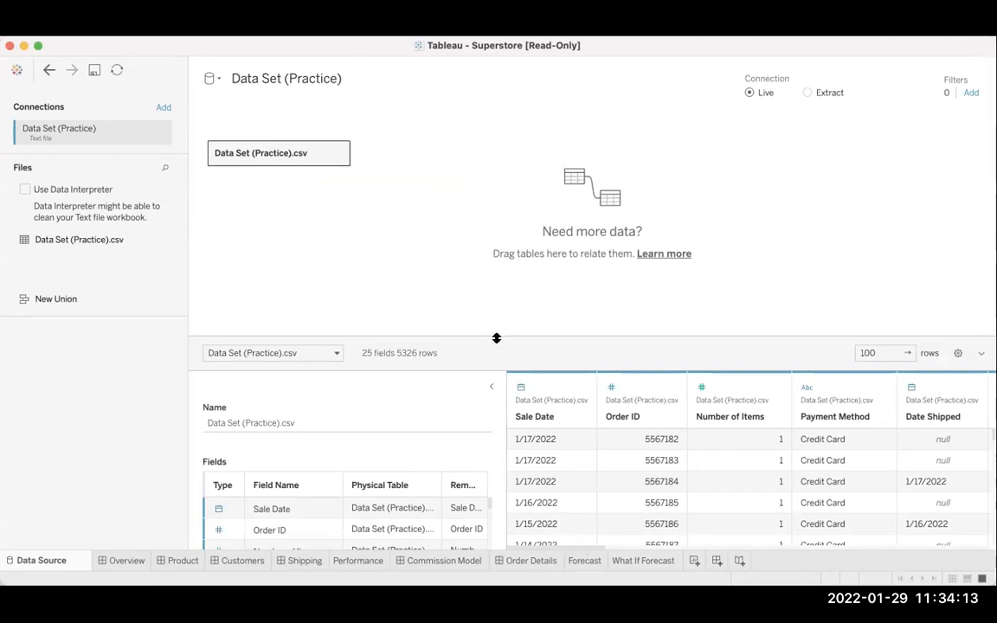
Enlarge the data preview area upward over the canvas and look through the list of fields.
{"action": "left_click_drag", "start_coordinate": [497, 336], "coordinate": [507, 178]}
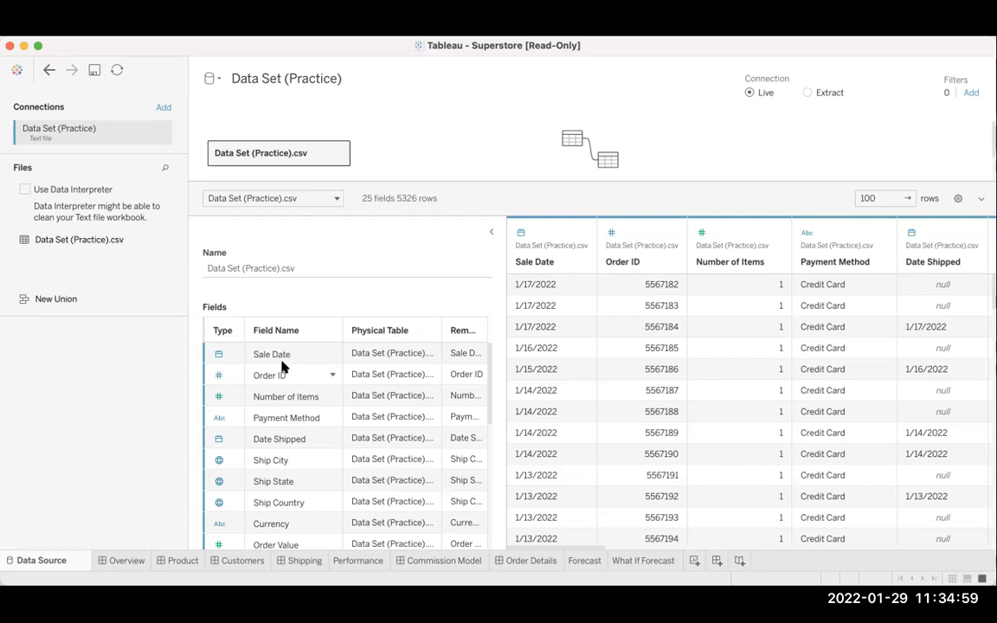
{"action": "scroll", "coordinate": [281, 368], "scroll_direction": "down", "scroll_amount": 5}
{"action": "scroll", "coordinate": [285, 370], "scroll_direction": "up", "scroll_amount": 3}
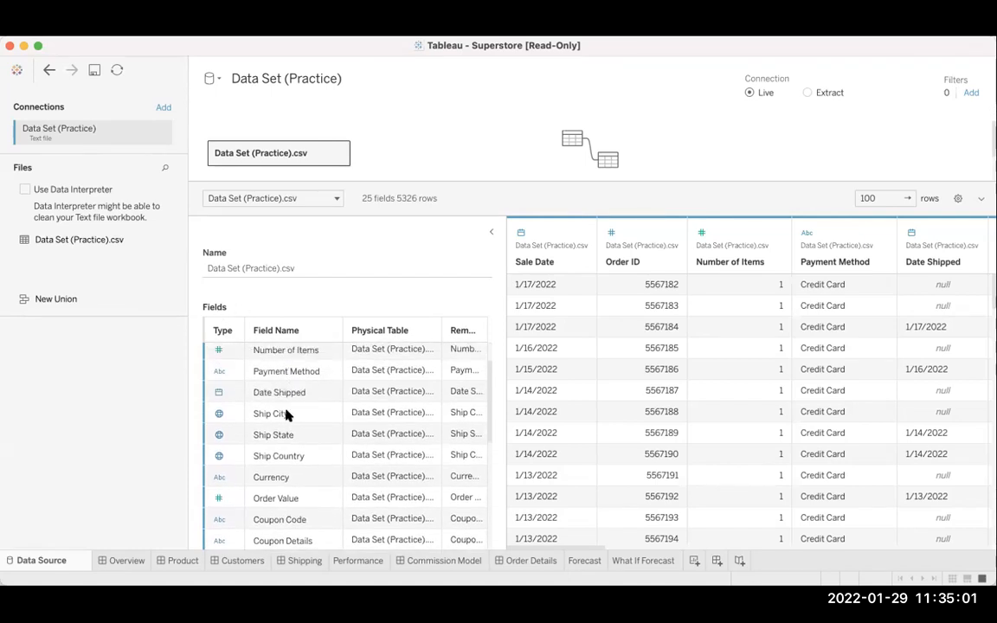
{"action": "scroll", "coordinate": [287, 416], "scroll_direction": "up", "scroll_amount": 2}
{"action": "scroll", "coordinate": [289, 415], "scroll_direction": "up", "scroll_amount": 1}
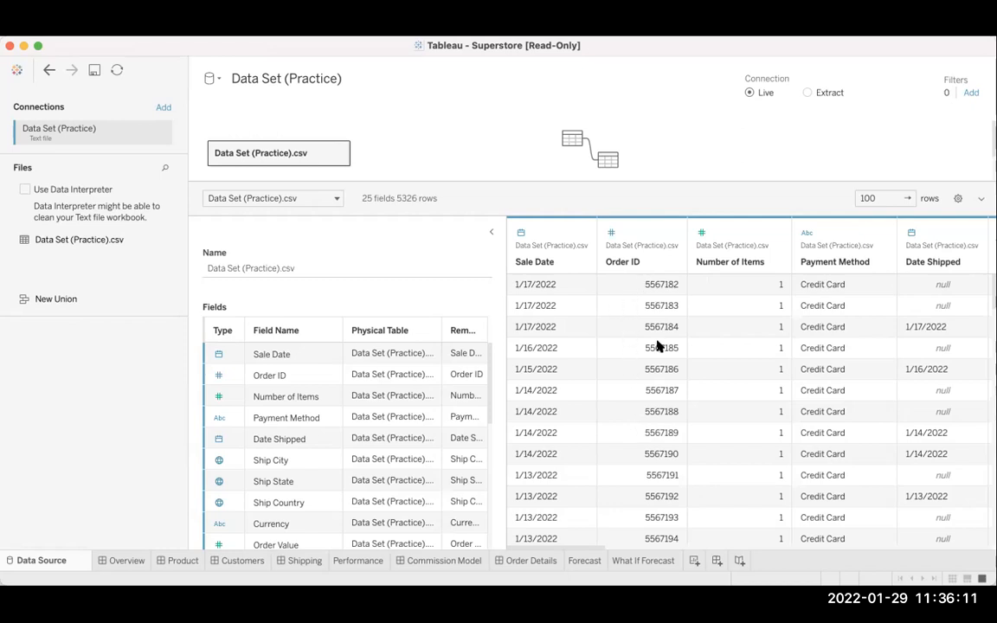
Examine the data types in the field list alongside the Order ID and shipping location columns of the preview.
{"action": "left_click", "coordinate": [611, 447]}
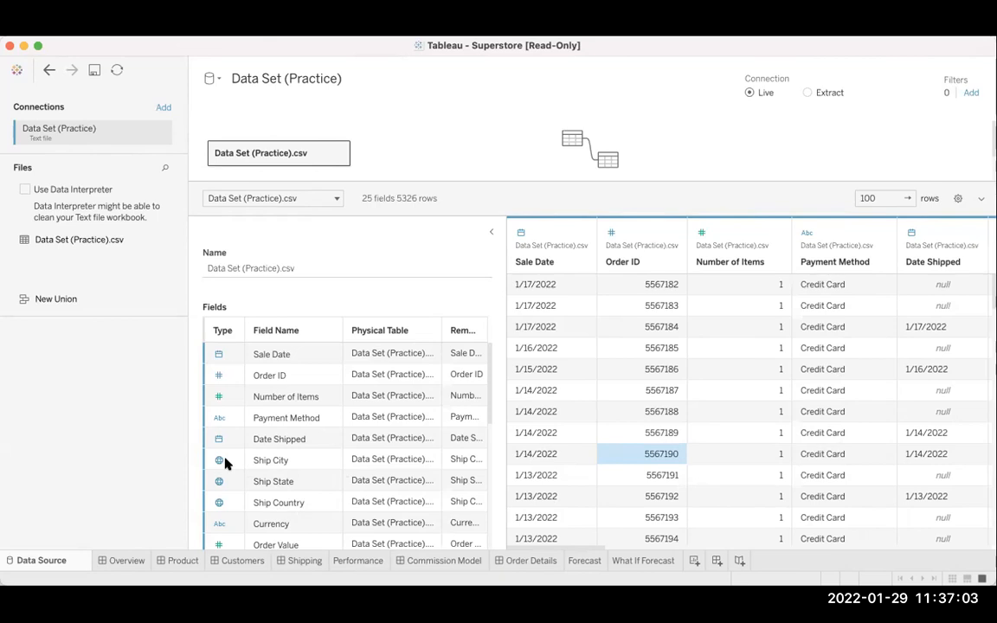
{"action": "scroll", "coordinate": [683, 394], "scroll_direction": "right", "scroll_amount": 5}
{"action": "scroll", "coordinate": [683, 394], "scroll_direction": "right", "scroll_amount": 6}
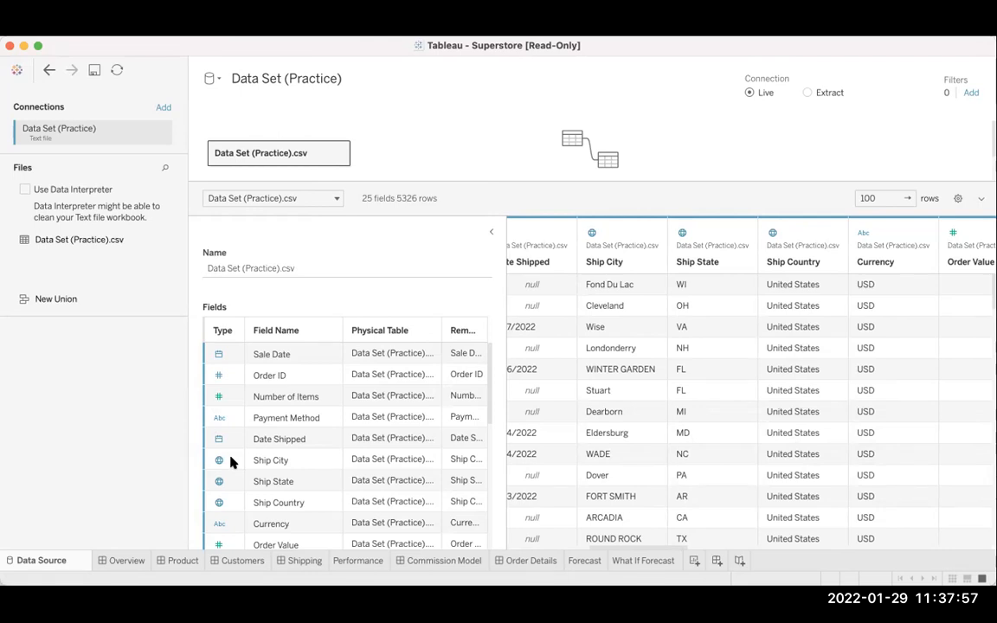
{"action": "scroll", "coordinate": [231, 463], "scroll_direction": "down", "scroll_amount": 5}
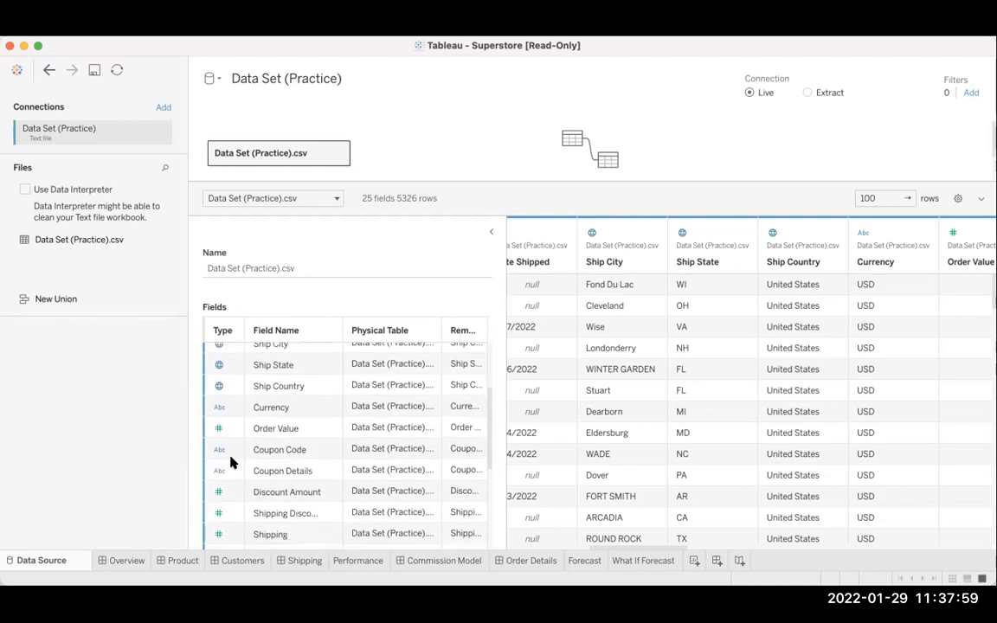
{"action": "scroll", "coordinate": [231, 463], "scroll_direction": "down", "scroll_amount": 10}
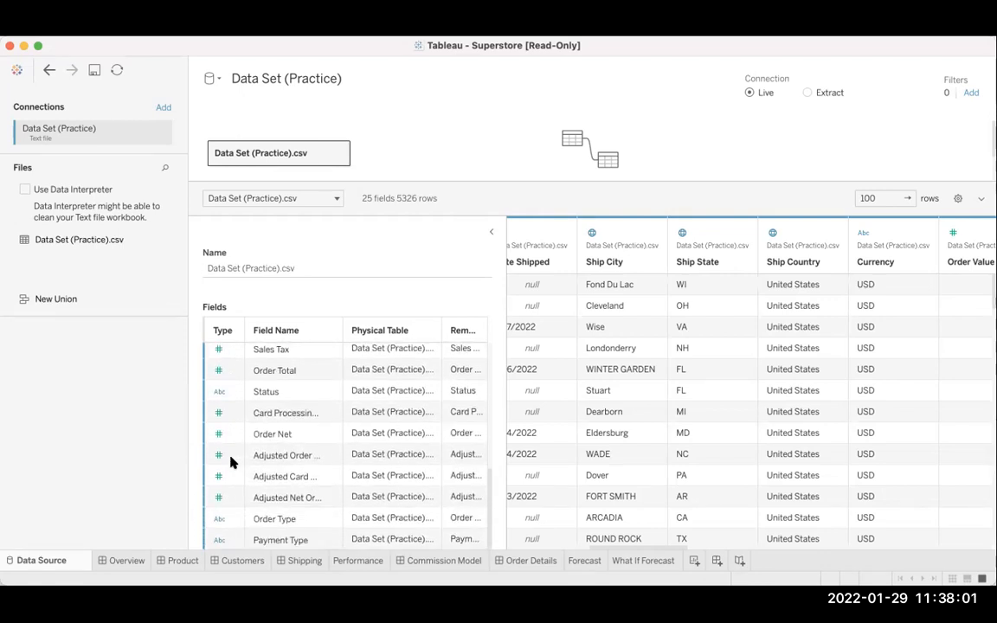
{"action": "scroll", "coordinate": [227, 490], "scroll_direction": "up", "scroll_amount": 5}
{"action": "scroll", "coordinate": [228, 490], "scroll_direction": "up", "scroll_amount": 10}
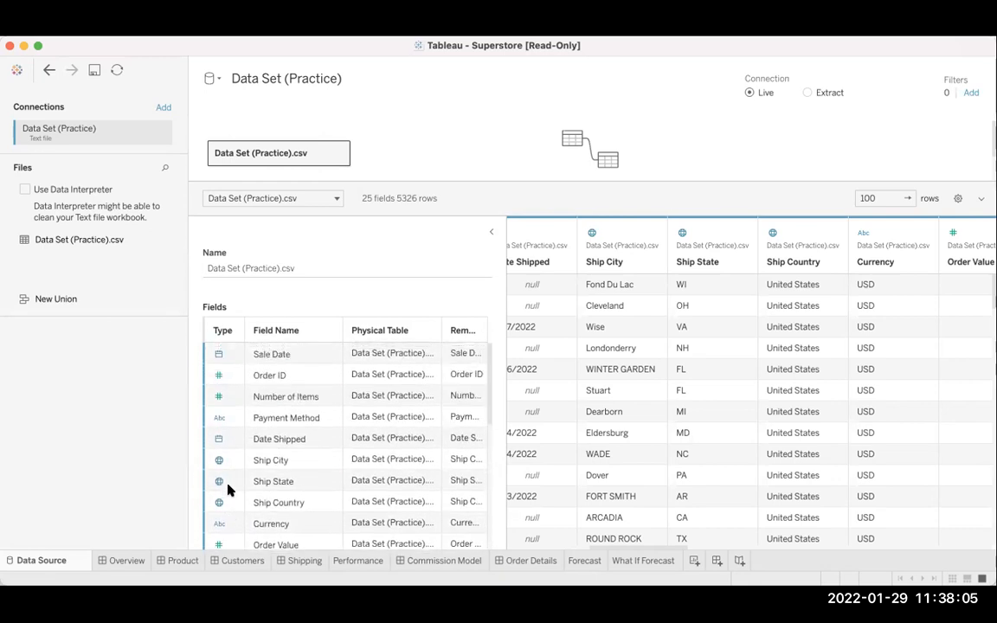
{"action": "scroll", "coordinate": [233, 382], "scroll_direction": "down", "scroll_amount": 15}
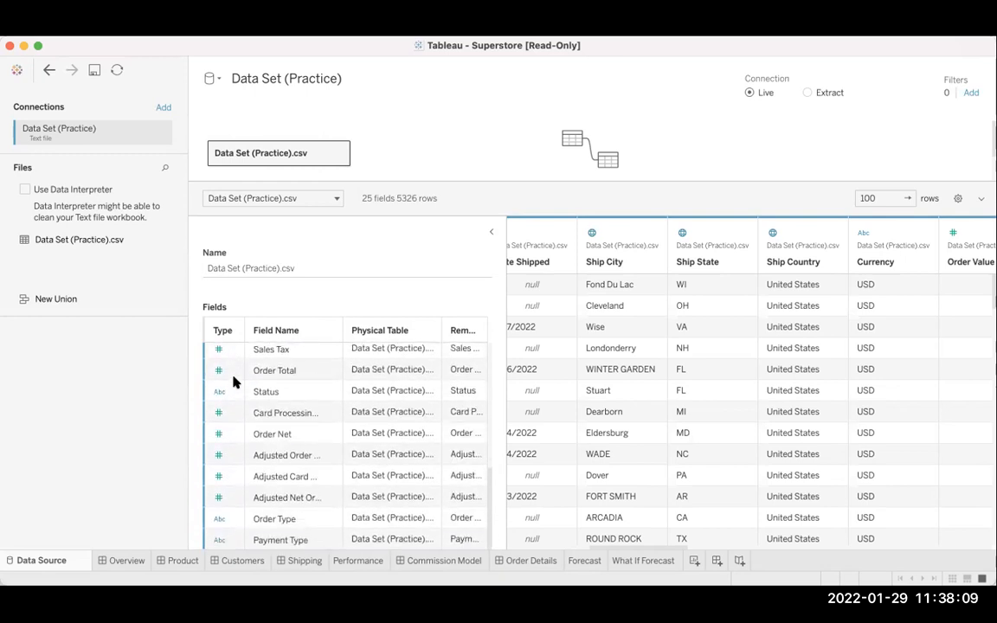
{"action": "scroll", "coordinate": [233, 382], "scroll_direction": "up", "scroll_amount": 15}
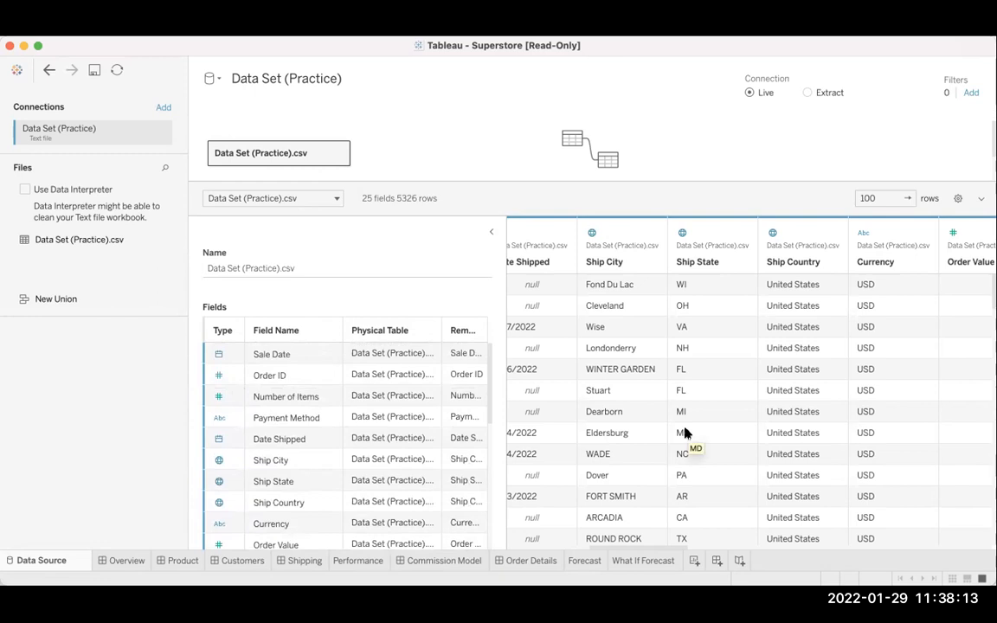
{"action": "scroll", "coordinate": [685, 433], "scroll_direction": "left", "scroll_amount": 5}
{"action": "scroll", "coordinate": [685, 433], "scroll_direction": "left", "scroll_amount": 3}
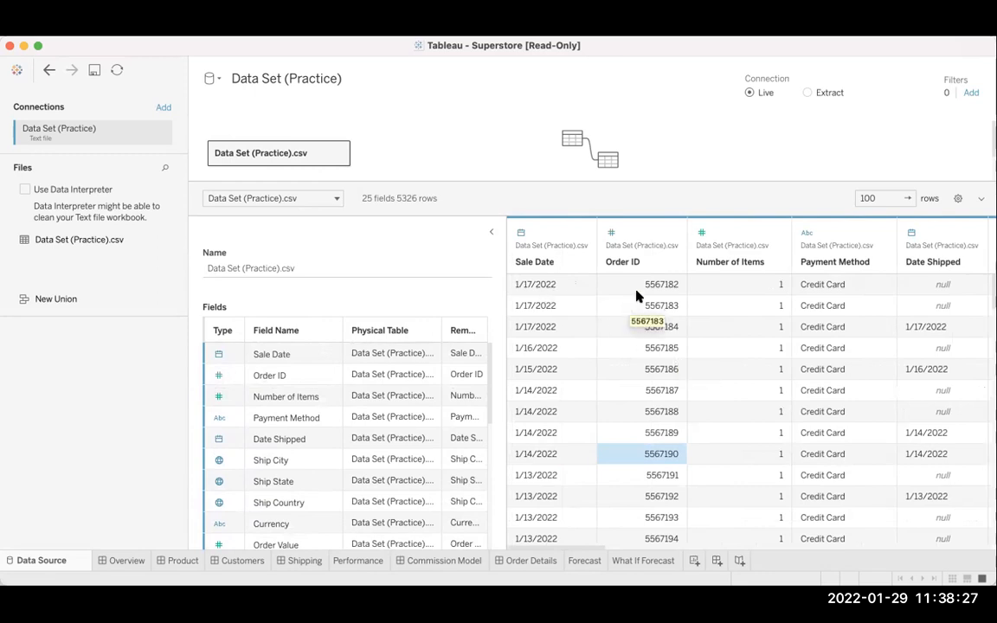
Review the preview columns from Sale Date through Payment Type, including coupon, discount and adjusted amounts, ending back at the first column.
{"action": "scroll", "coordinate": [710, 327], "scroll_direction": "right", "scroll_amount": 5}
{"action": "scroll", "coordinate": [710, 327], "scroll_direction": "right", "scroll_amount": 10}
{"action": "scroll", "coordinate": [710, 328], "scroll_direction": "left", "scroll_amount": 4}
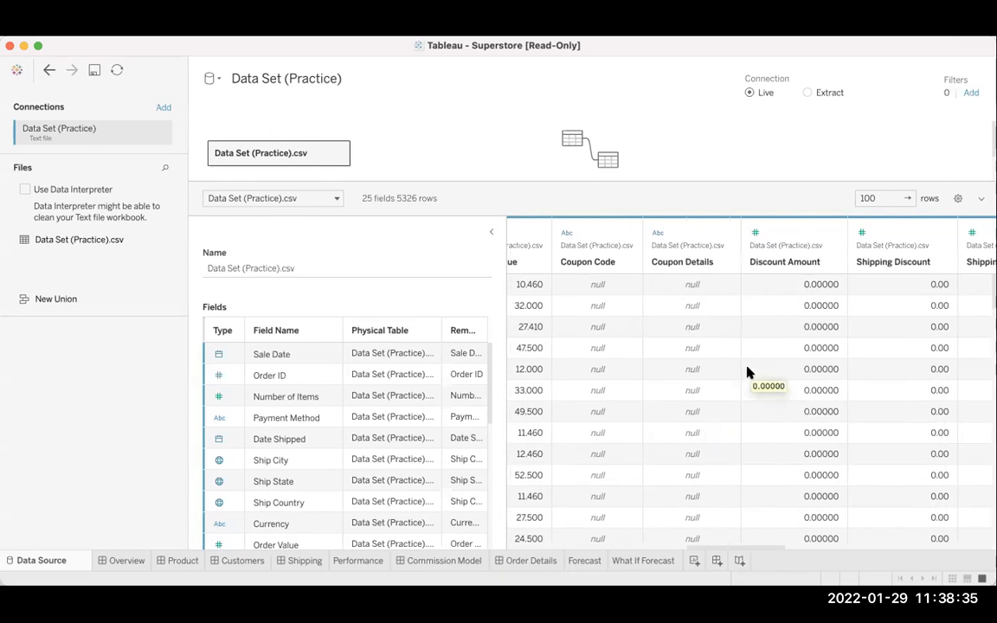
{"action": "scroll", "coordinate": [749, 372], "scroll_direction": "right", "scroll_amount": 8}
{"action": "scroll", "coordinate": [749, 372], "scroll_direction": "right", "scroll_amount": 8}
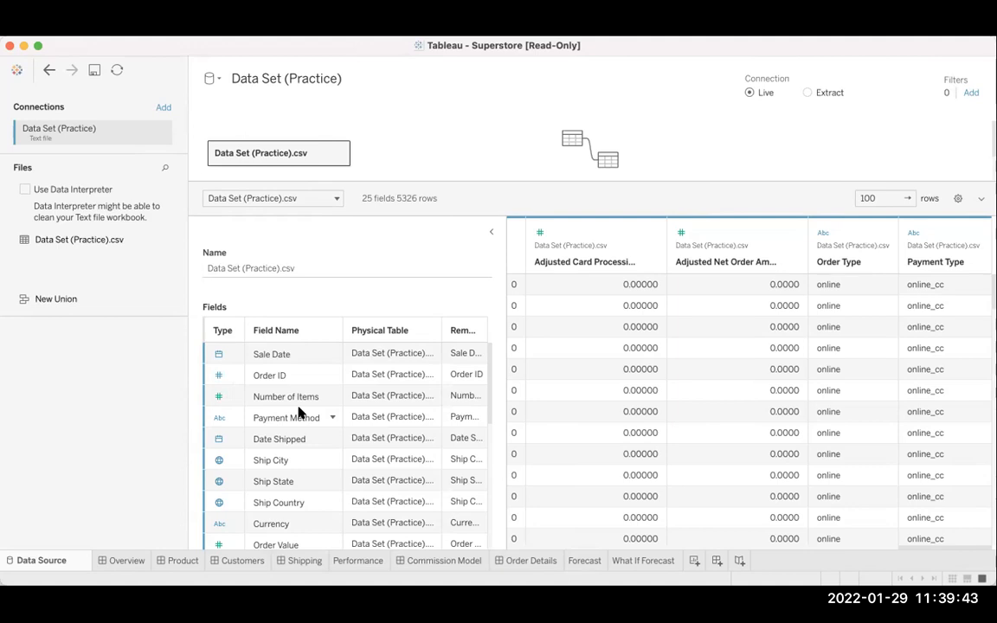
{"action": "scroll", "coordinate": [624, 372], "scroll_direction": "left", "scroll_amount": 5}
{"action": "scroll", "coordinate": [636, 374], "scroll_direction": "left", "scroll_amount": 10}
{"action": "scroll", "coordinate": [636, 374], "scroll_direction": "left", "scroll_amount": 15}
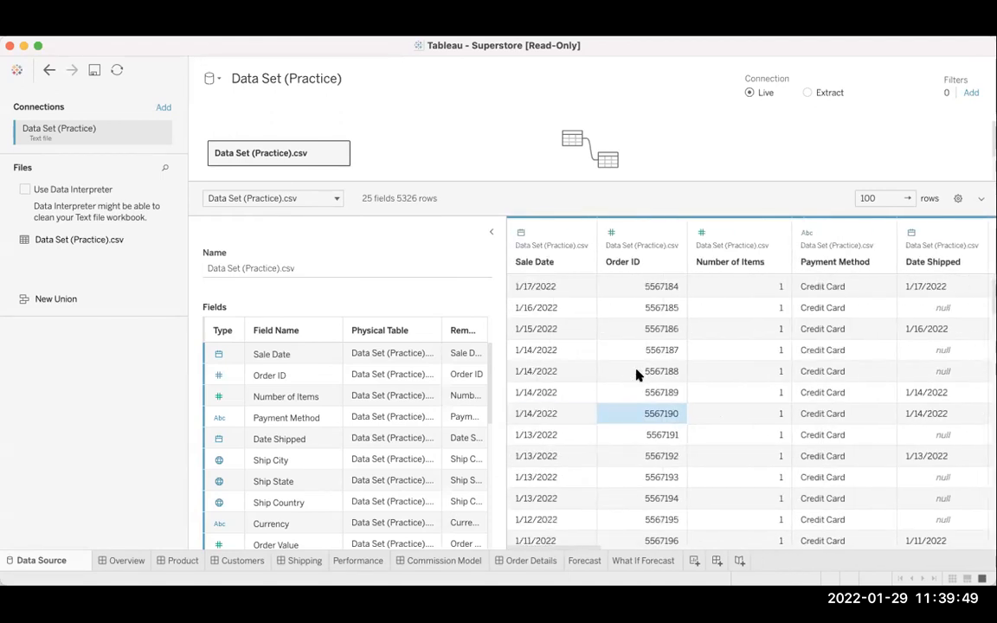
{"action": "scroll", "coordinate": [636, 374], "scroll_direction": "up", "scroll_amount": 1}
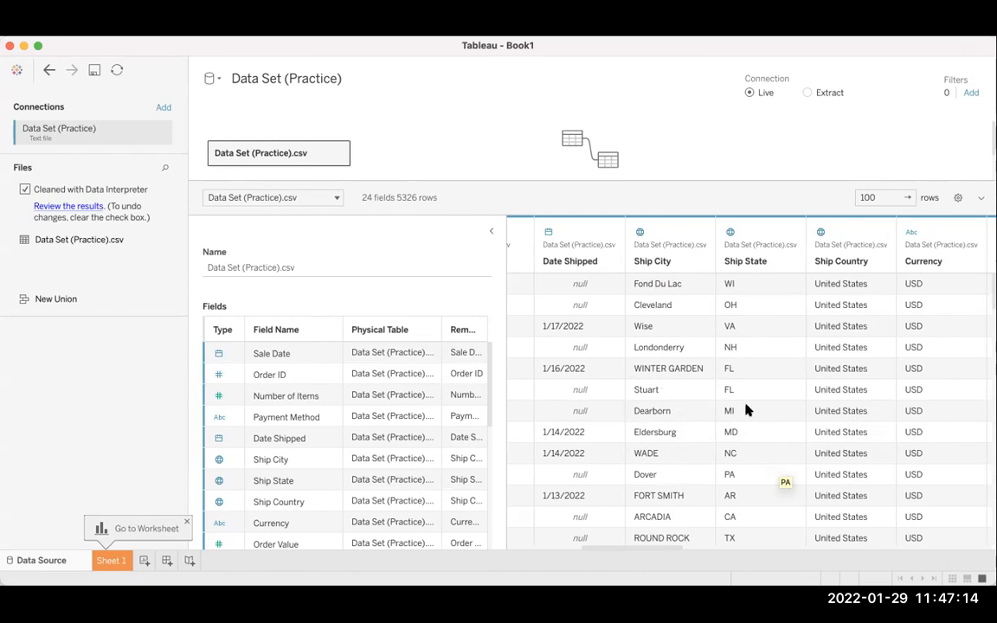
Examine the Date Shipped, Ship City, Ship State and Ship Country values down the rows of the cleaned data.
{"action": "scroll", "coordinate": [745, 409], "scroll_direction": "down", "scroll_amount": 3}
{"action": "scroll", "coordinate": [746, 409], "scroll_direction": "down", "scroll_amount": 5}
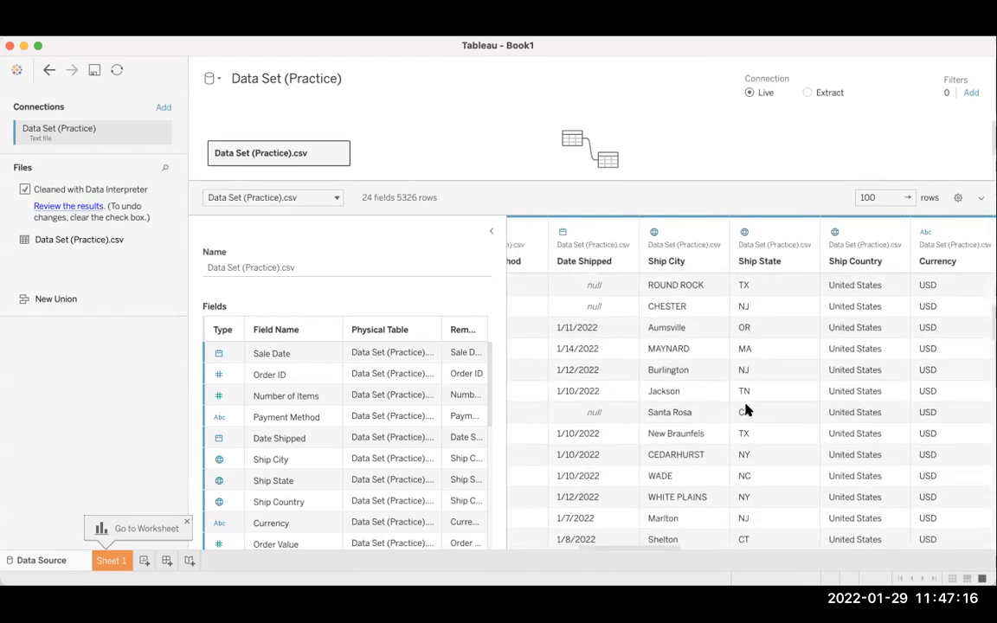
{"action": "scroll", "coordinate": [747, 409], "scroll_direction": "down", "scroll_amount": 5}
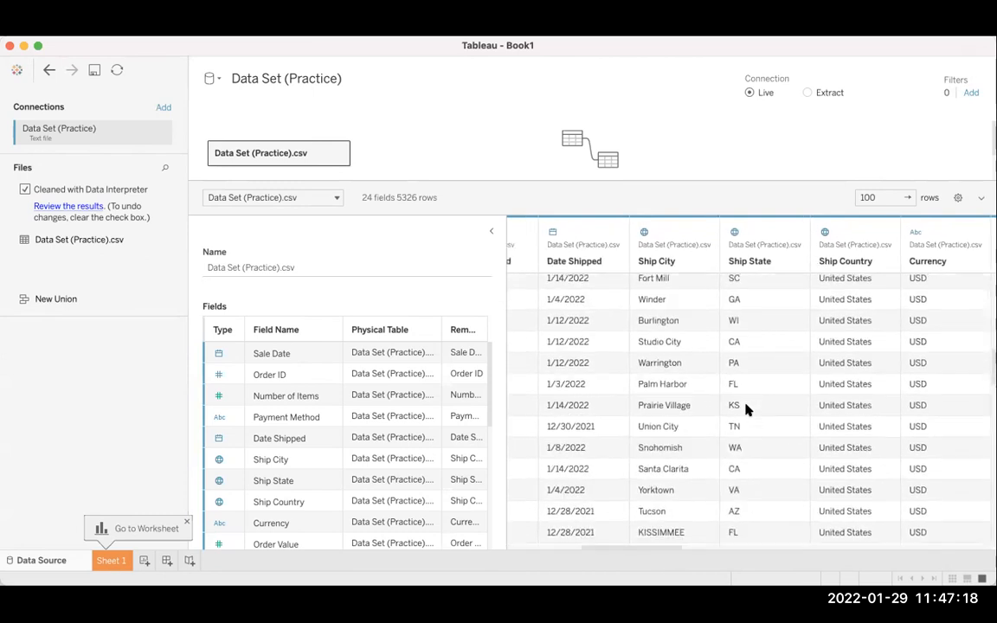
{"action": "scroll", "coordinate": [746, 409], "scroll_direction": "down", "scroll_amount": 3}
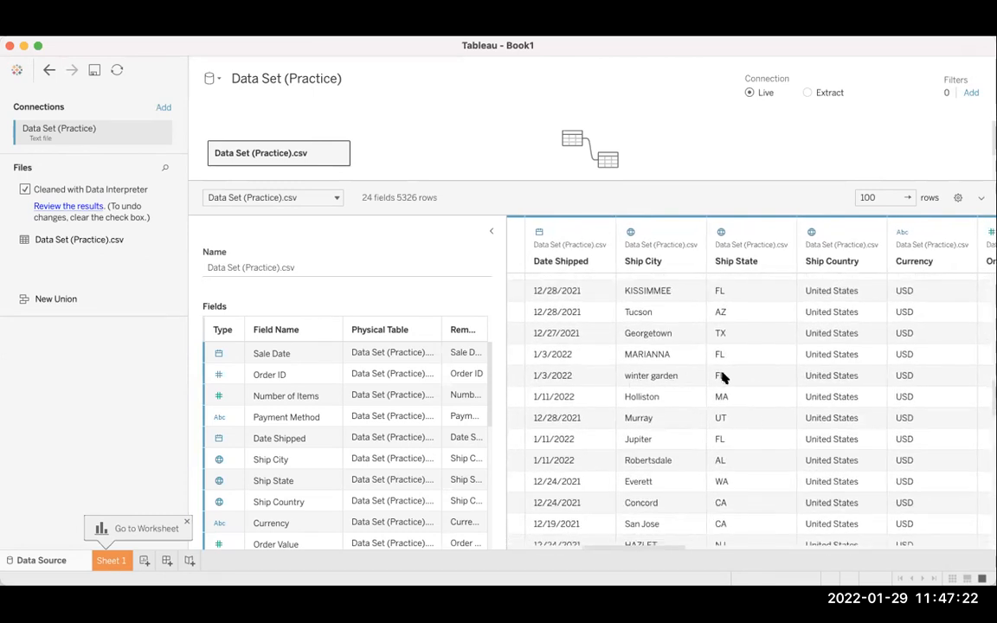
{"action": "scroll", "coordinate": [740, 470], "scroll_direction": "down", "scroll_amount": 5}
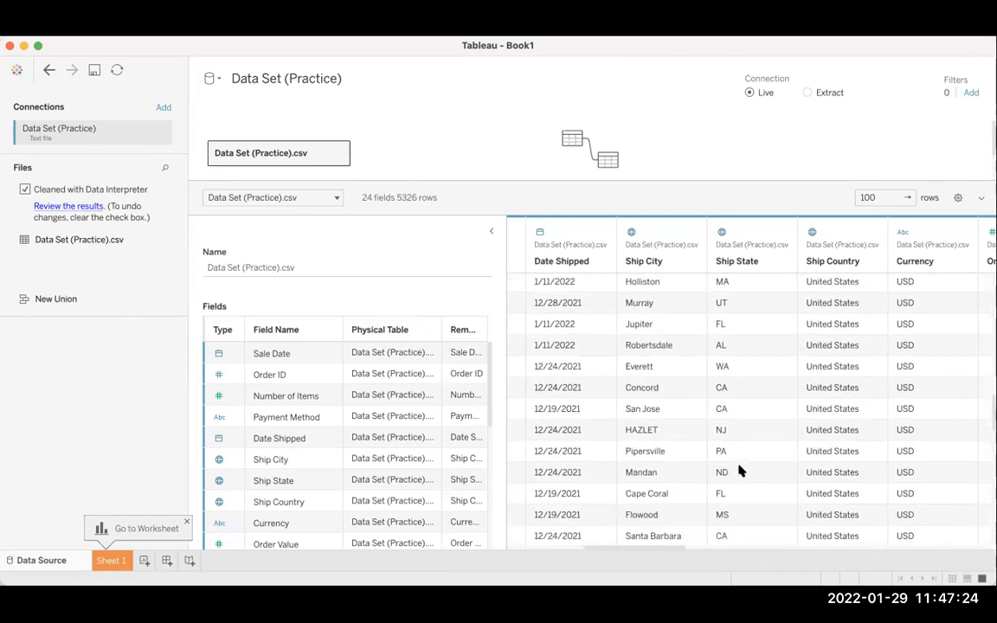
{"action": "scroll", "coordinate": [741, 475], "scroll_direction": "down", "scroll_amount": 5}
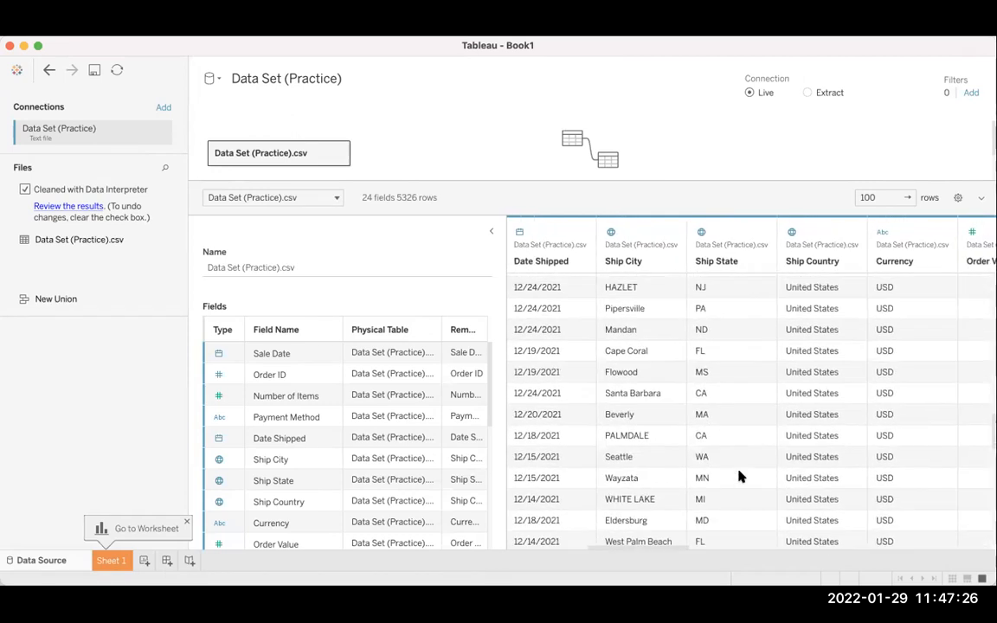
{"action": "scroll", "coordinate": [741, 475], "scroll_direction": "down", "scroll_amount": 6}
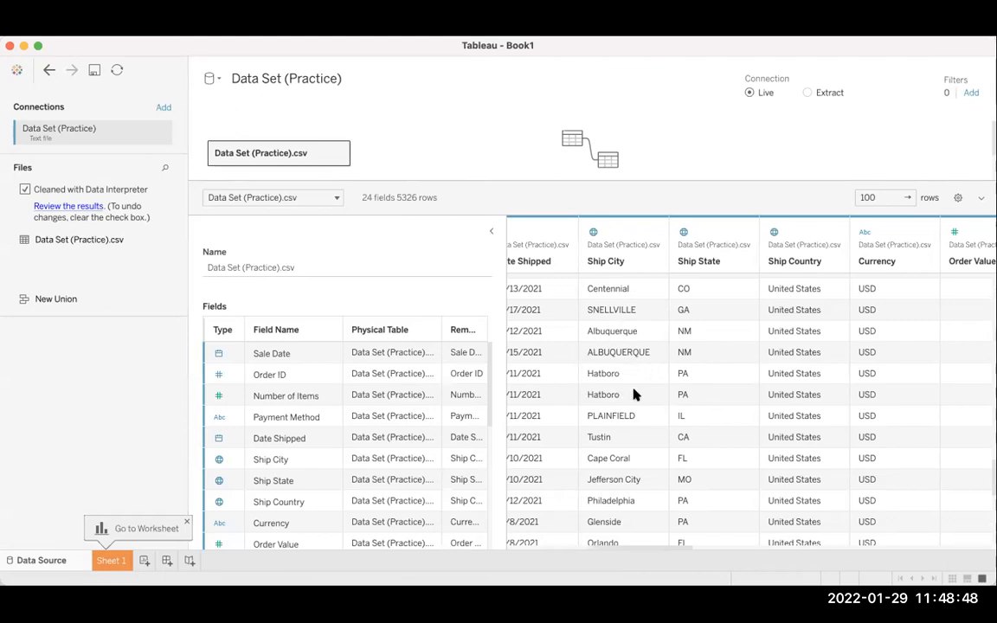
{"action": "scroll", "coordinate": [634, 395], "scroll_direction": "down", "scroll_amount": 3}
{"action": "scroll", "coordinate": [634, 395], "scroll_direction": "left", "scroll_amount": 1}
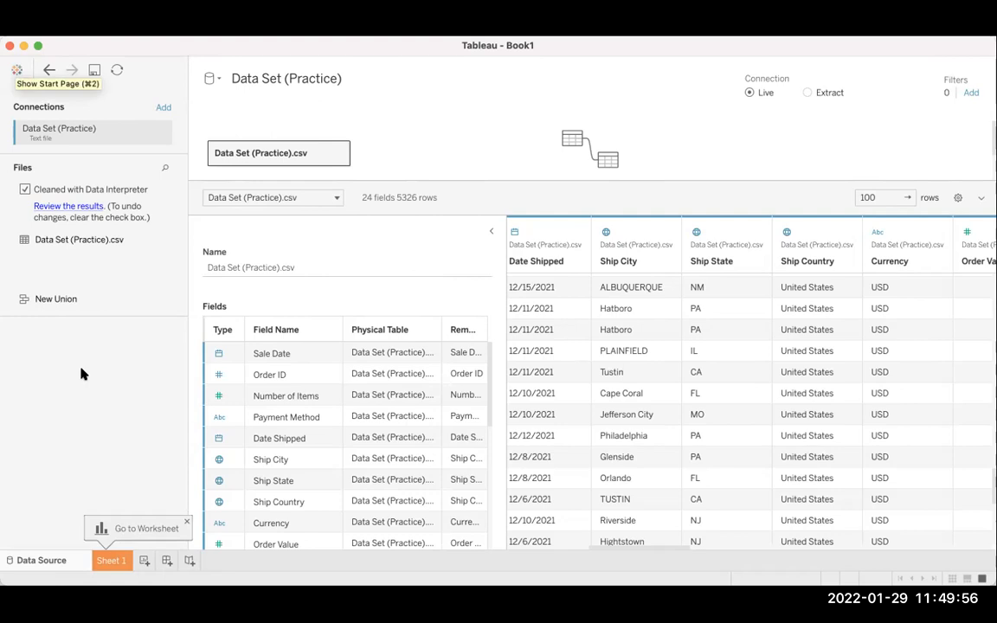
Open the Sheet 1 worksheet and check switching between it and the start page, ending on the worksheet.
{"action": "left_click", "coordinate": [108, 561]}
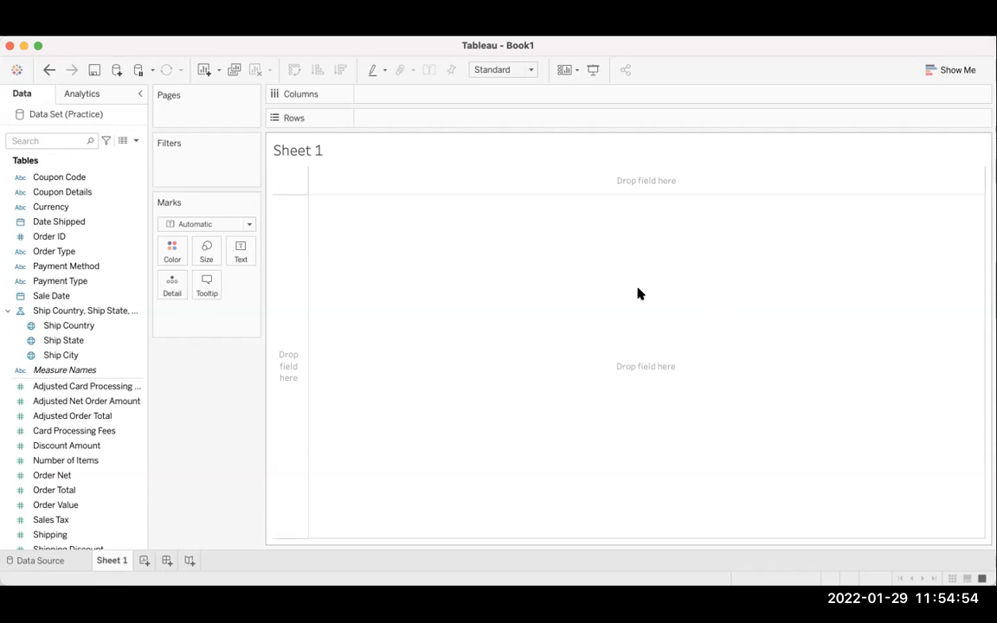
{"action": "left_click", "coordinate": [15, 70]}
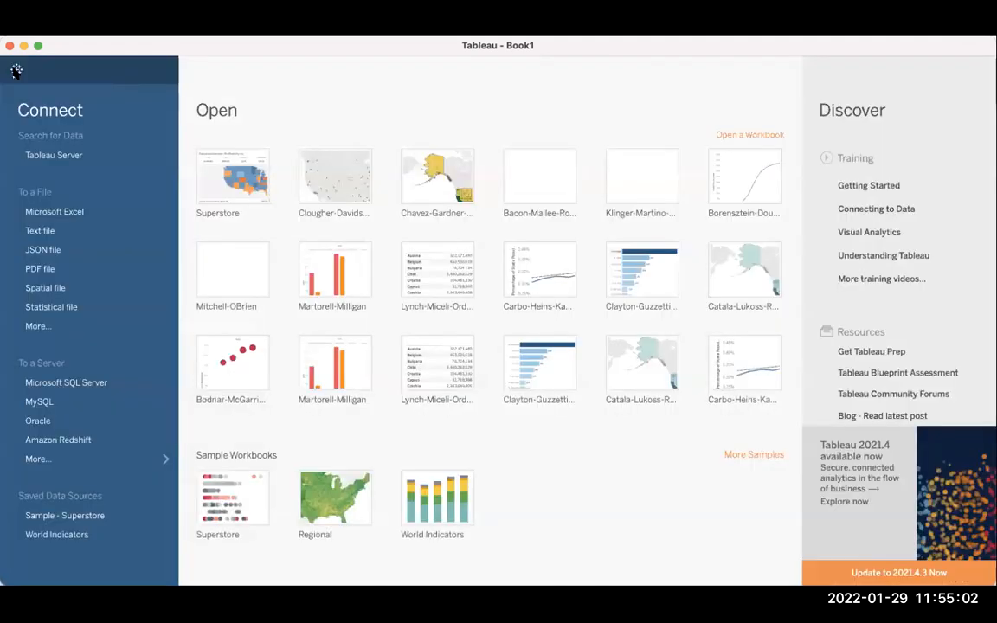
{"action": "left_click", "coordinate": [16, 70]}
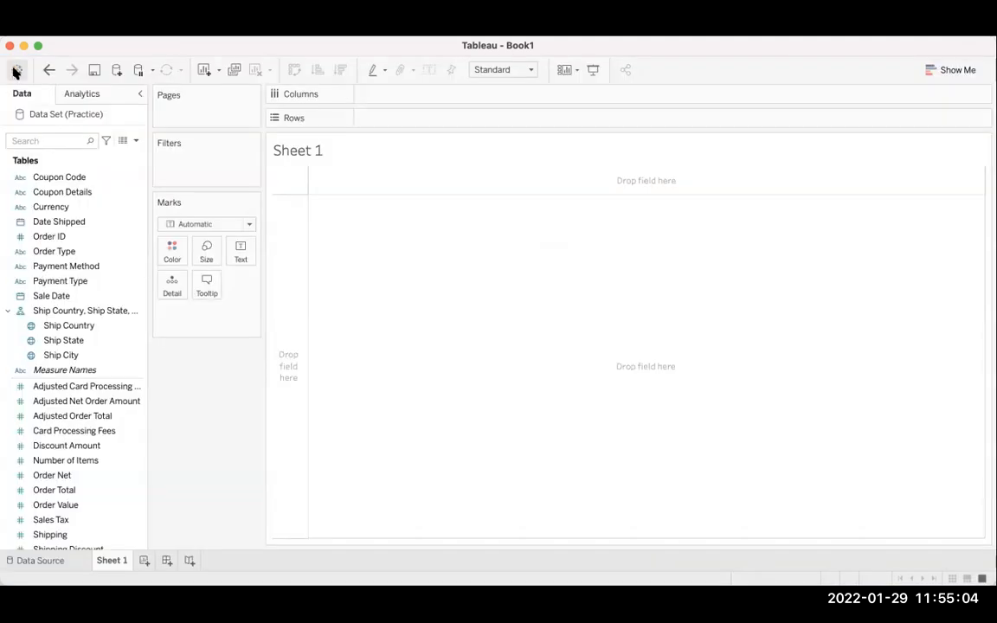
{"action": "left_click", "coordinate": [16, 70]}
{"action": "left_click", "coordinate": [16, 70]}
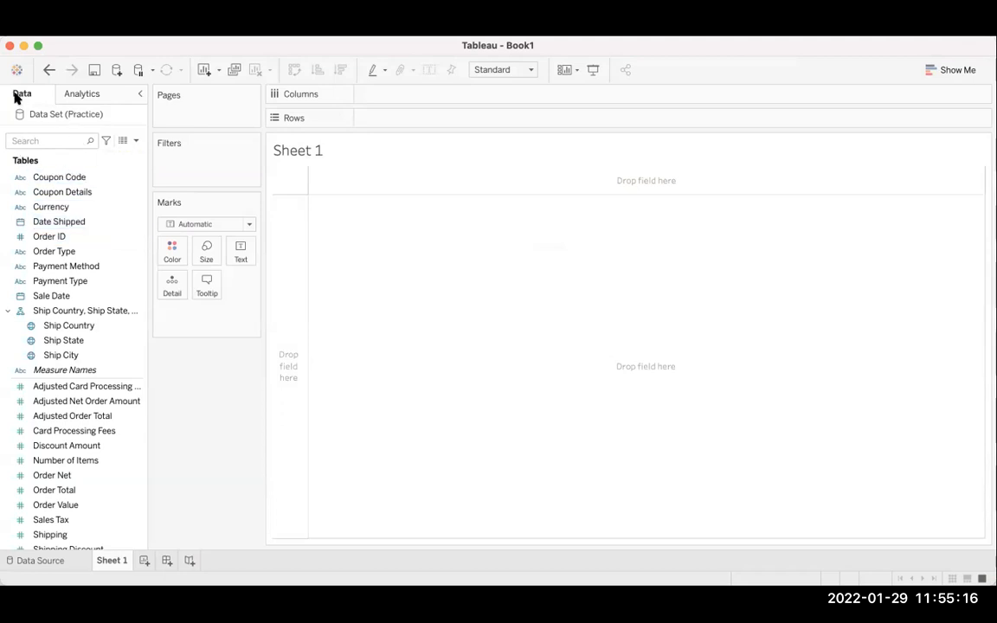
View the worksheet's Analytics options, return to the data fields and look through the dimensions and measures.
{"action": "left_click", "coordinate": [71, 97]}
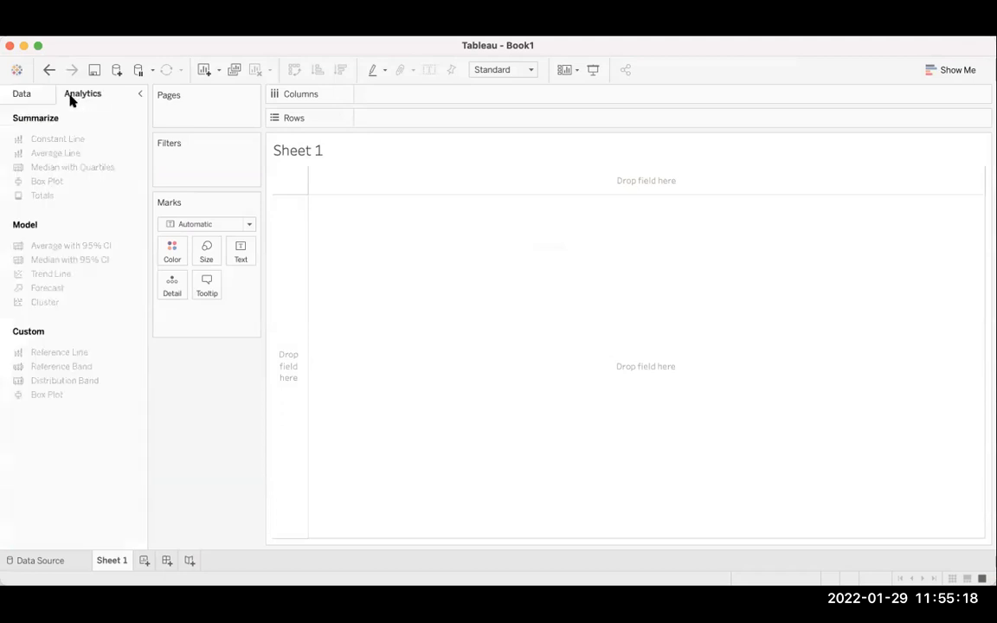
{"action": "left_click", "coordinate": [20, 95]}
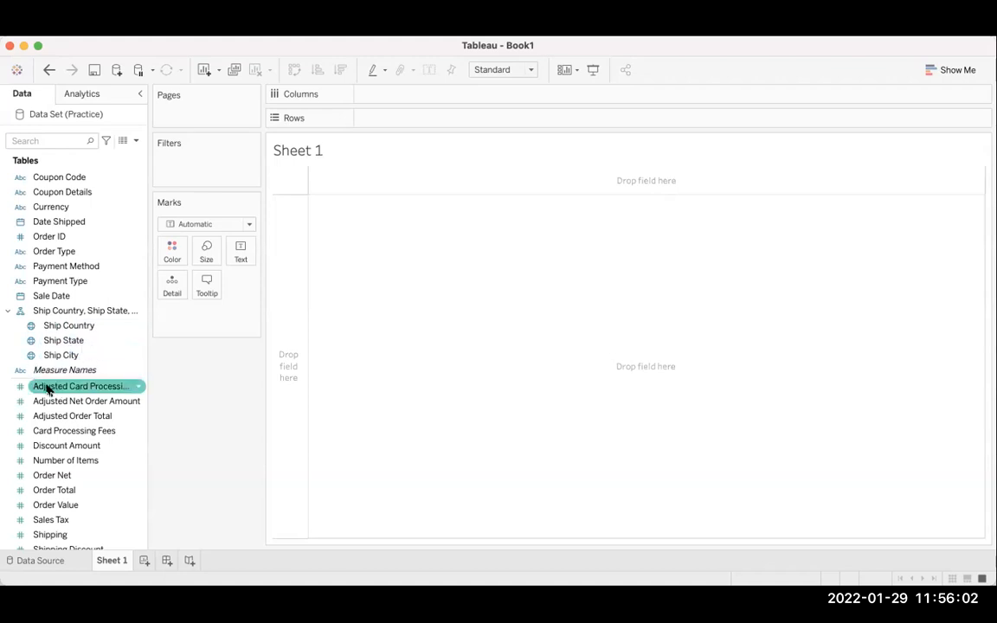
{"action": "scroll", "coordinate": [44, 387], "scroll_direction": "down", "scroll_amount": 3}
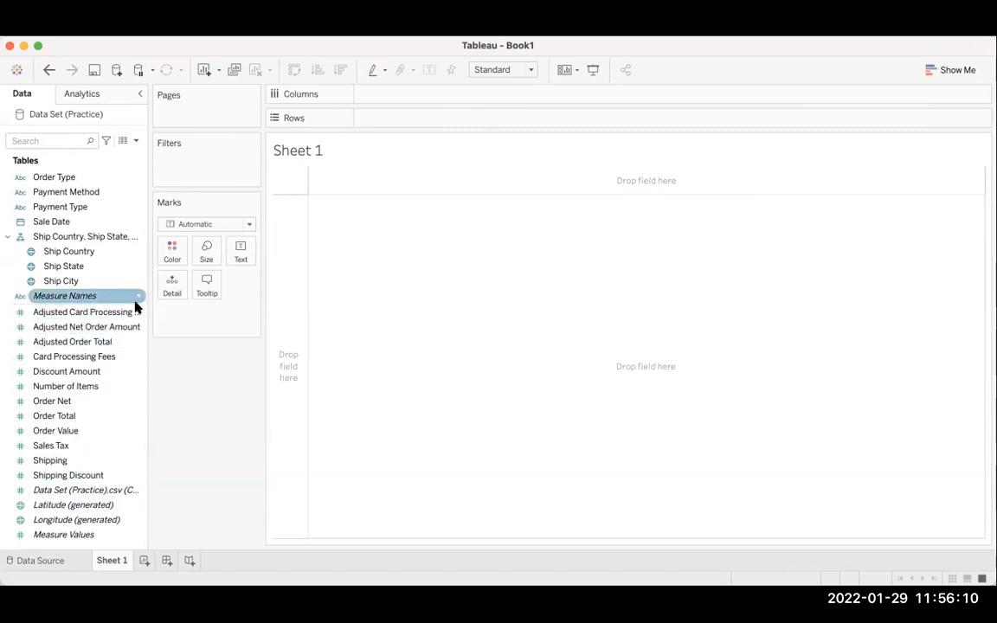
Look back over the field list, compare it with the data source preview, and return to the Sheet 1 worksheet.
{"action": "scroll", "coordinate": [144, 412], "scroll_direction": "up", "scroll_amount": 2}
{"action": "scroll", "coordinate": [145, 412], "scroll_direction": "up", "scroll_amount": 1}
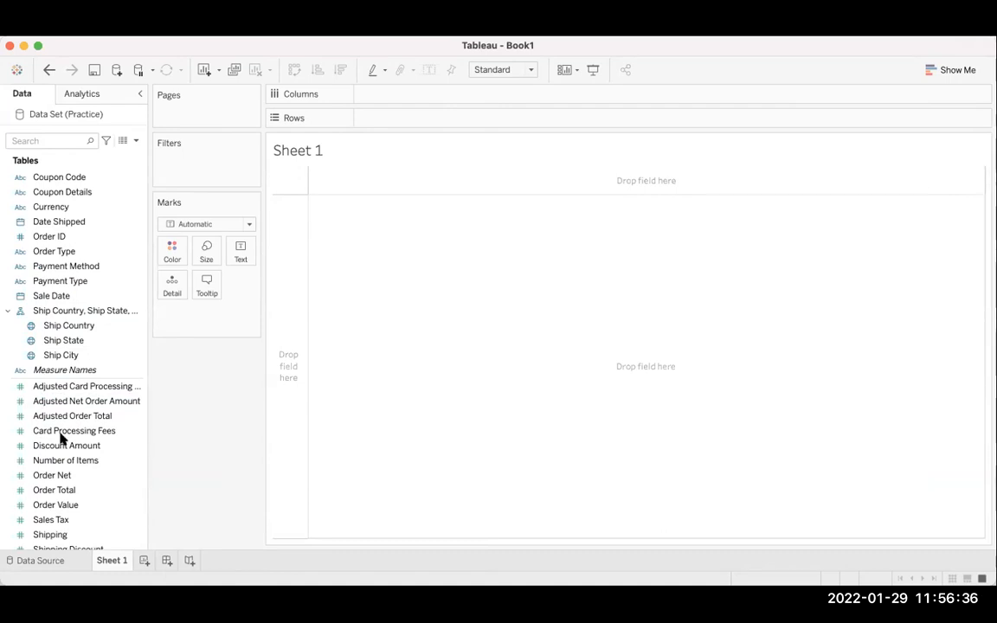
{"action": "left_click", "coordinate": [35, 562]}
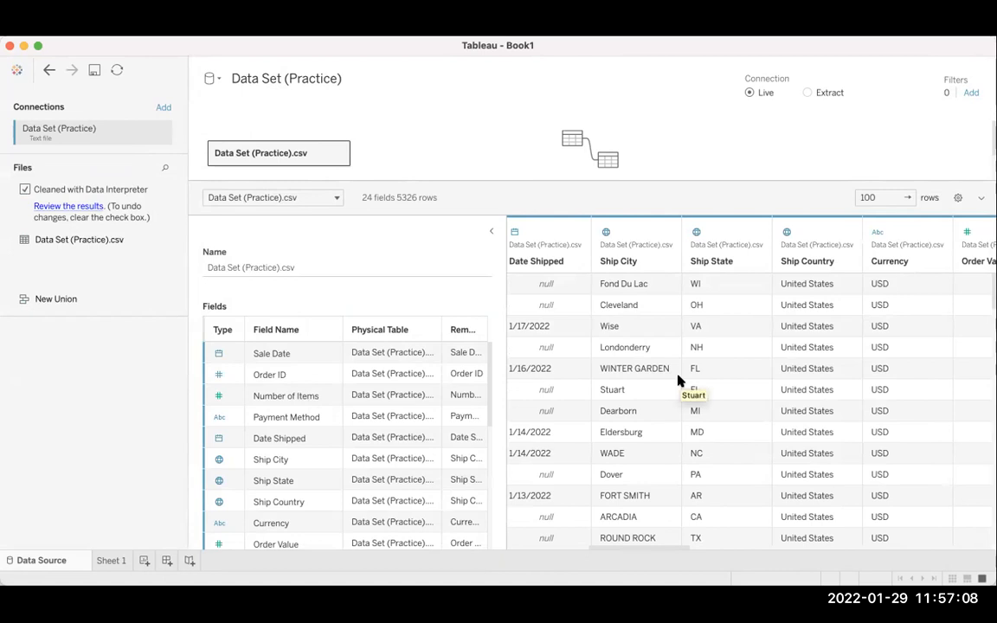
{"action": "left_click", "coordinate": [104, 561]}
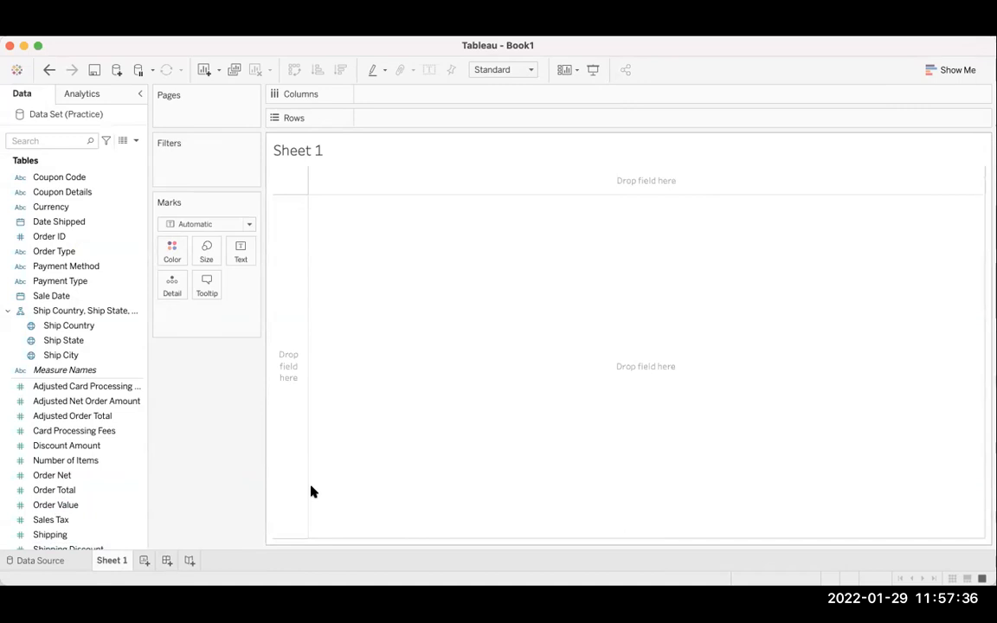
Try adding a blank worksheet, dashboard and story in turn, undoing each addition before creating the next.
{"action": "left_click", "coordinate": [145, 562]}
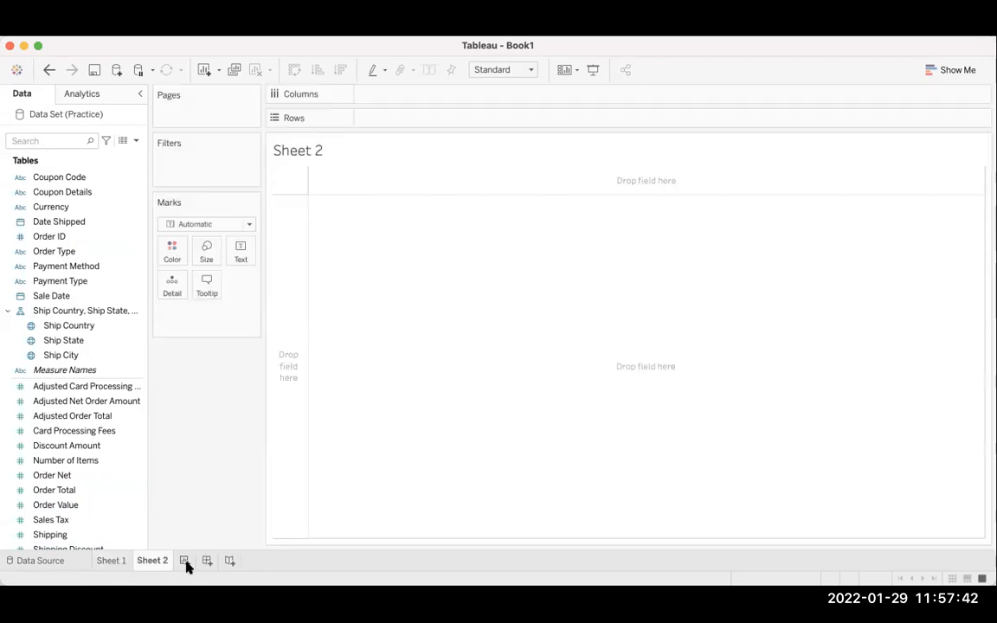
{"action": "key", "text": "super+z"}
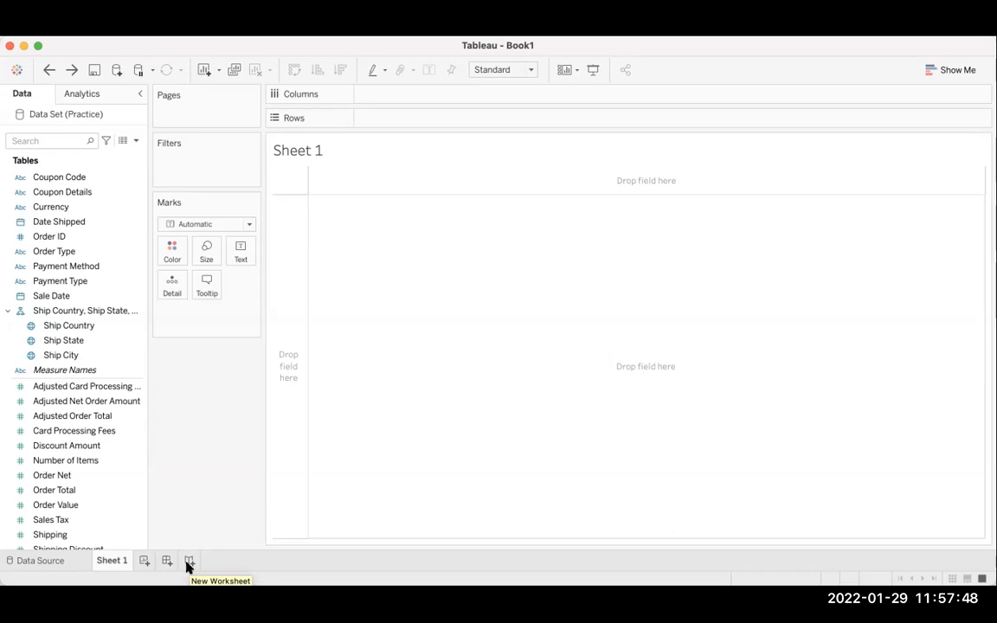
{"action": "left_click", "coordinate": [168, 561]}
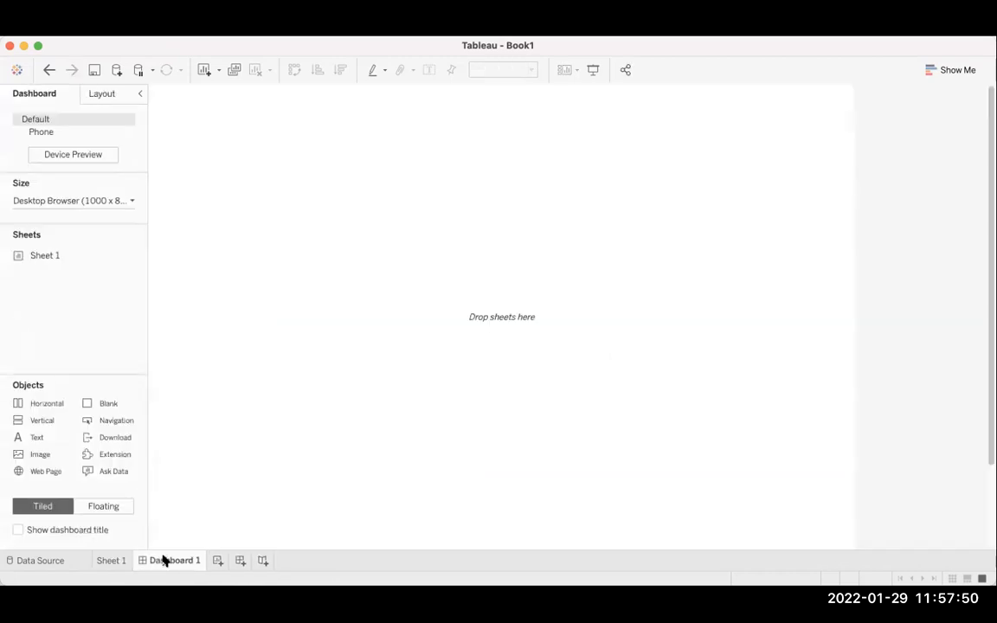
{"action": "key", "text": "super+z"}
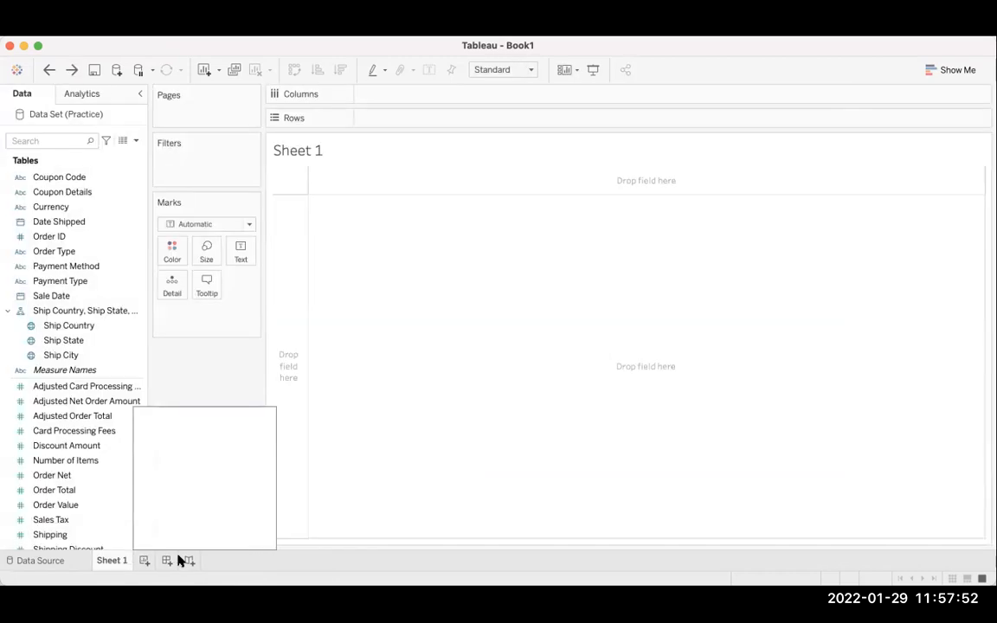
{"action": "left_click", "coordinate": [191, 562]}
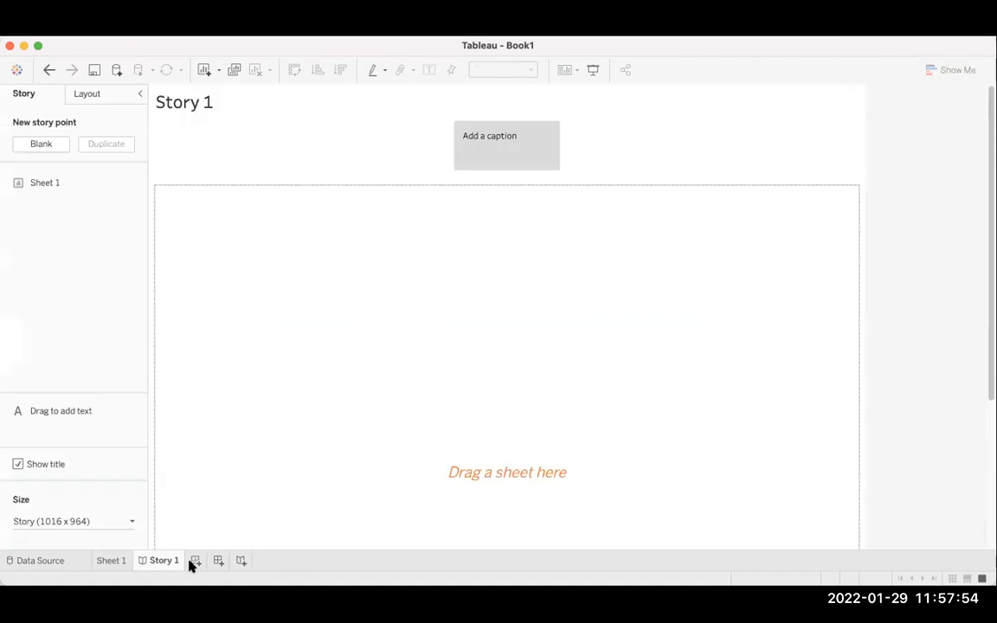
{"action": "key", "text": "super+z"}
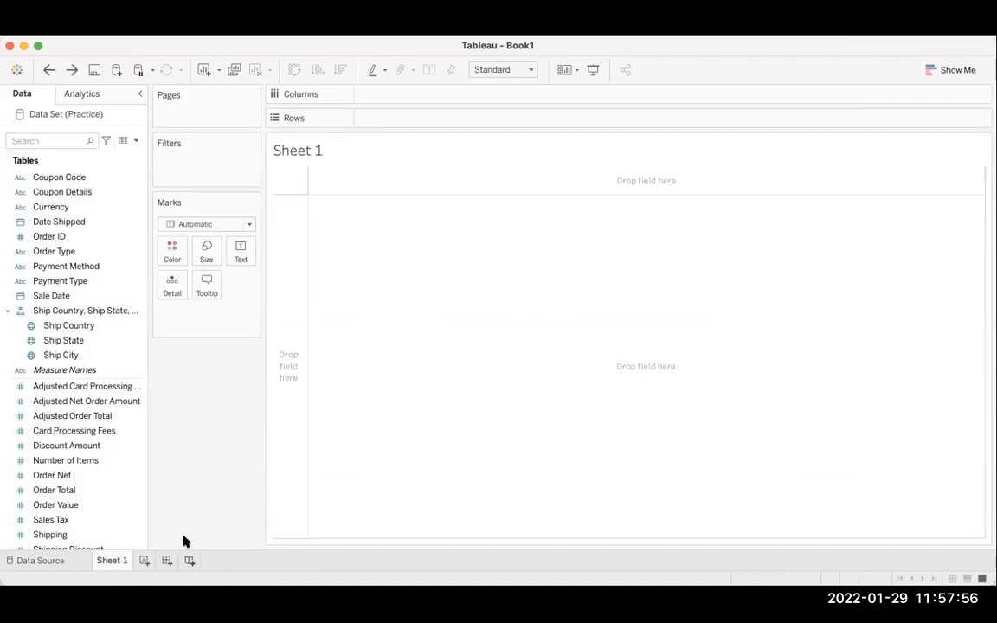